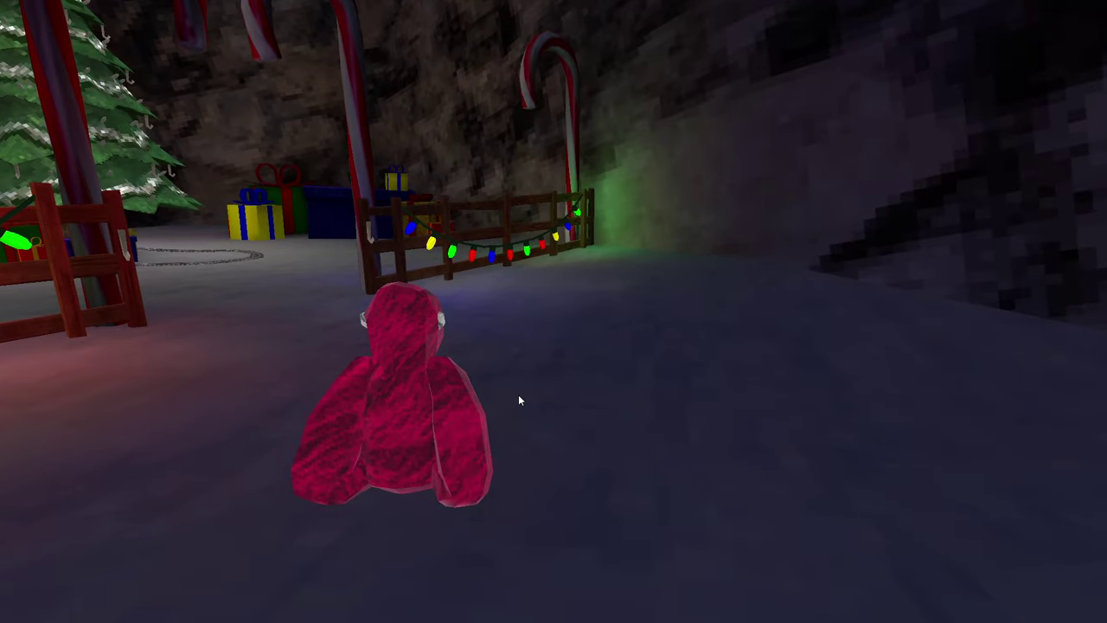
Show the UnityExplorer toolbar in Gorilla Tag with F7, then Alt+Tab out to the desktop.
{"action": "key", "text": "F7"}
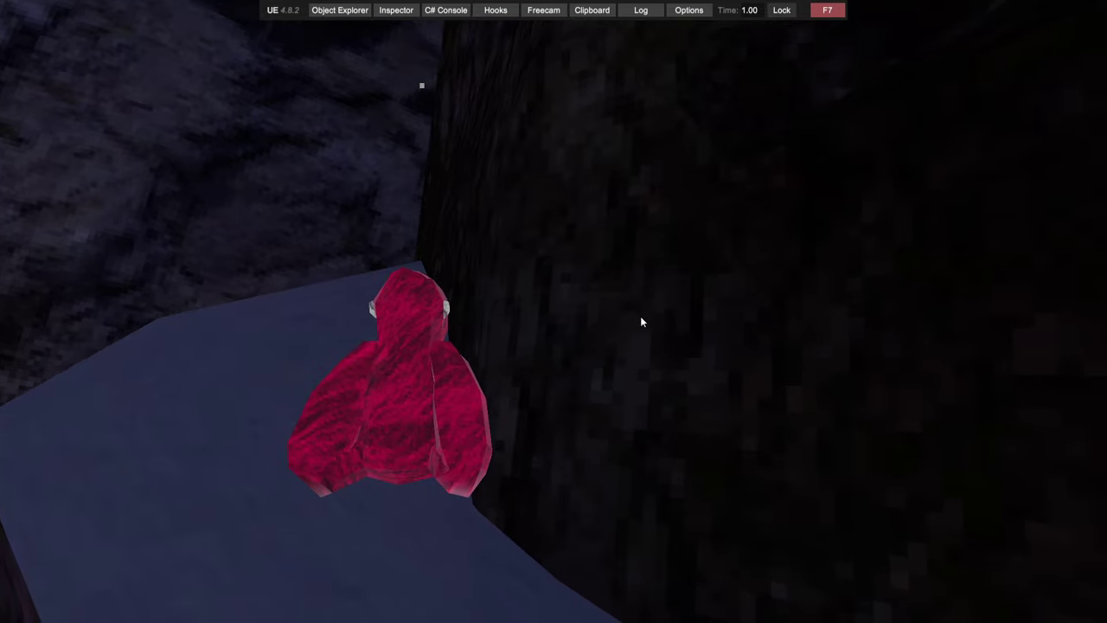
{"action": "key", "text": "alt+Tab"}
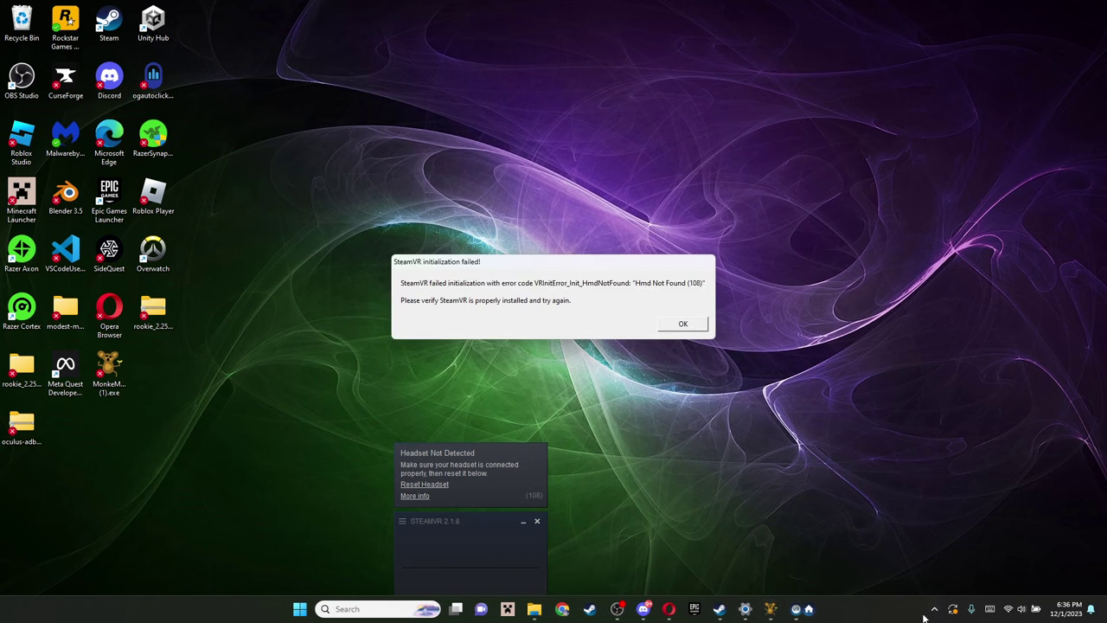
Dismiss the SteamVR headset-not-found error and briefly restore, then minimize, Monke Mod Manager.
{"action": "left_click", "coordinate": [684, 324]}
{"action": "mouse_move", "coordinate": [719, 609]}
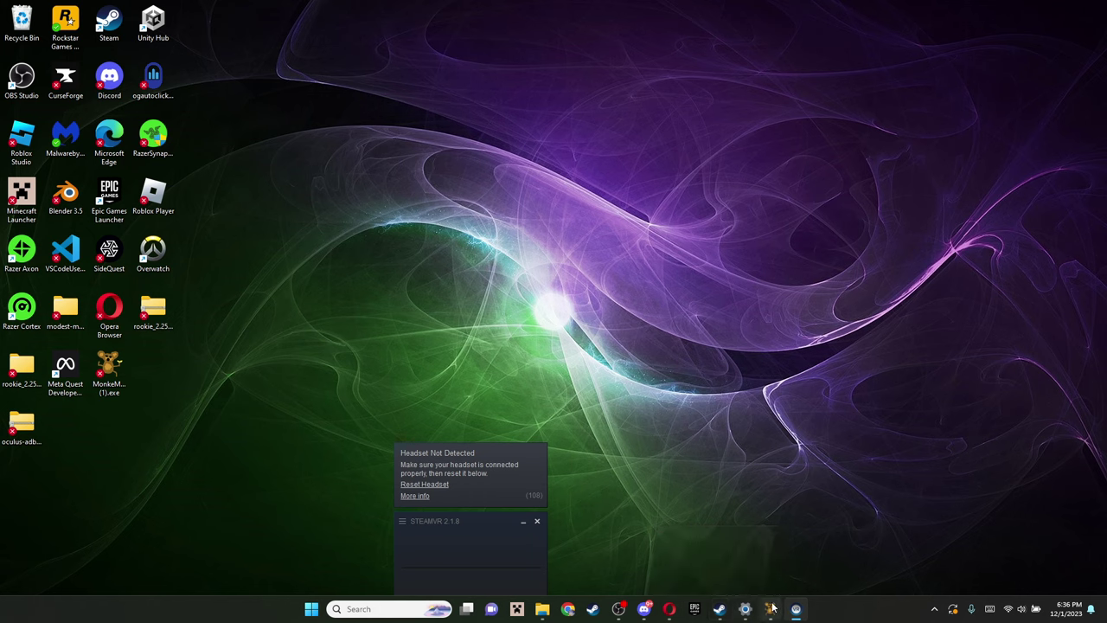
{"action": "left_click", "coordinate": [771, 607]}
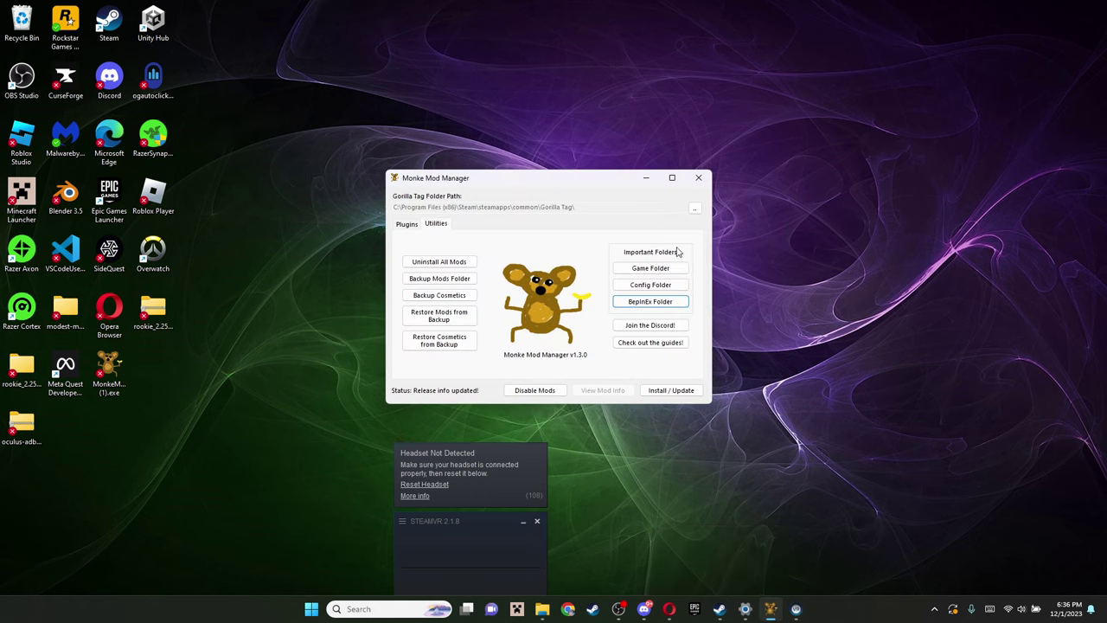
{"action": "left_click", "coordinate": [646, 177]}
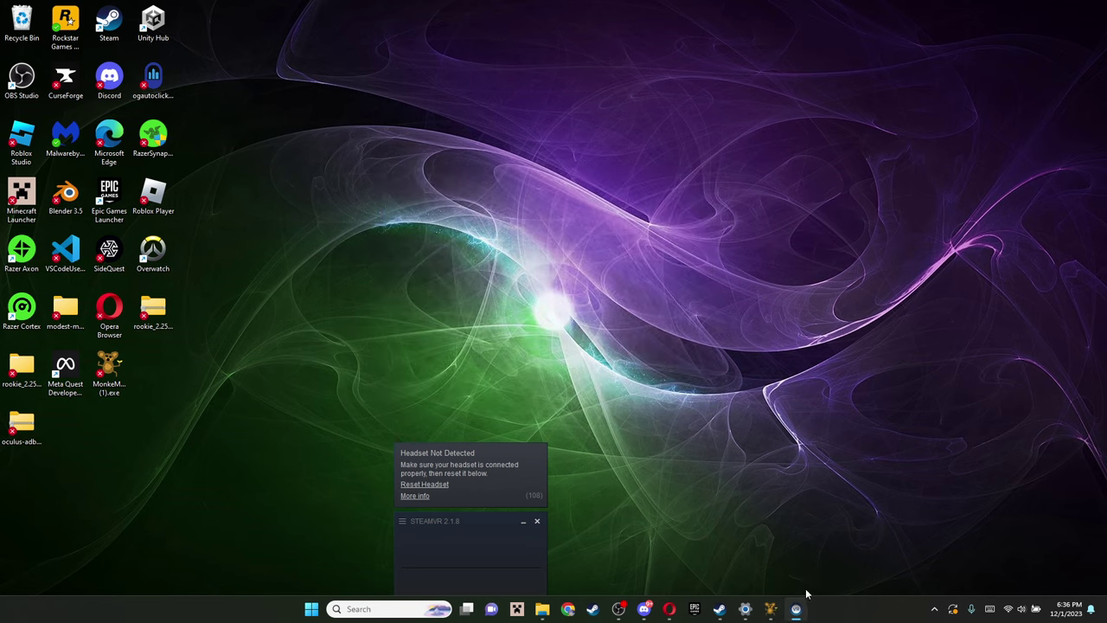
Bring Opera forward and go back from the Seventy camera mod releases page to Speed Dial.
{"action": "left_click", "coordinate": [668, 609]}
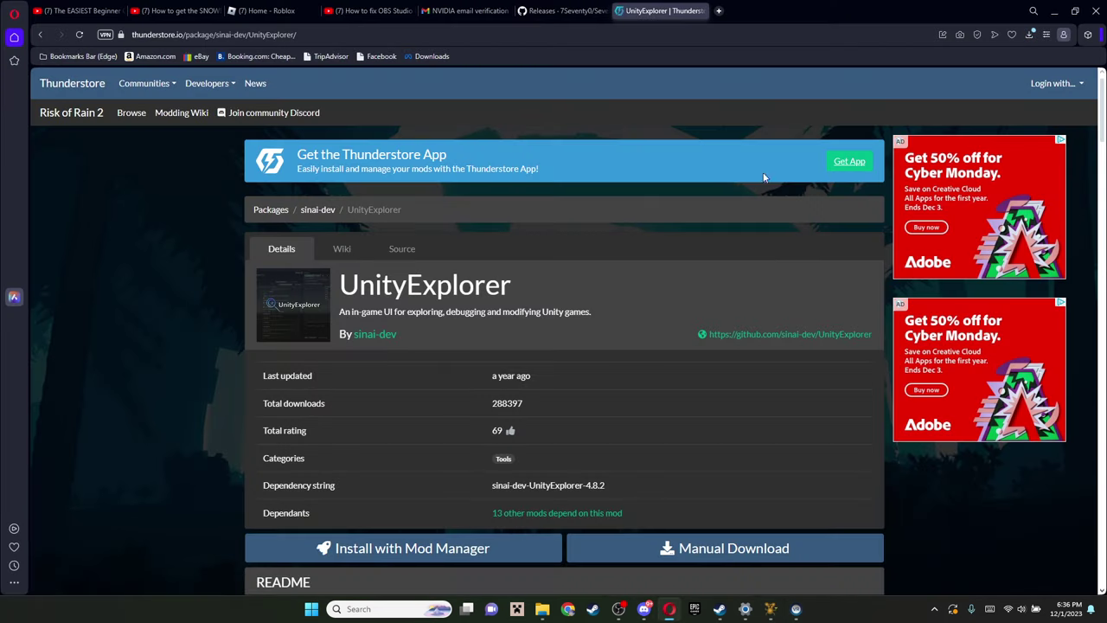
{"action": "left_click", "coordinate": [564, 9]}
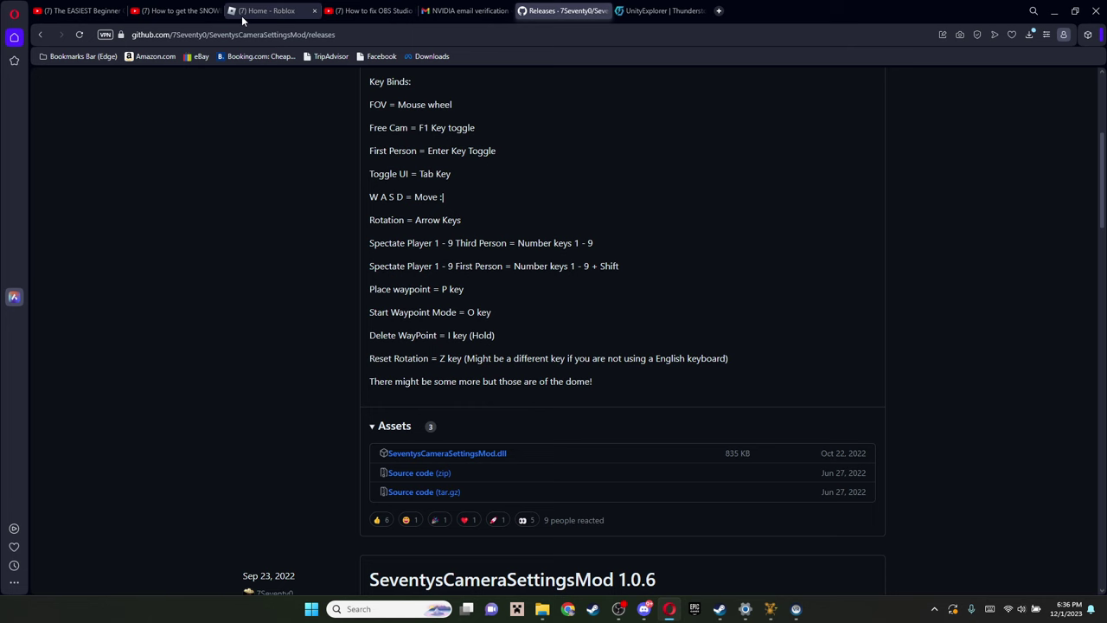
{"action": "left_click", "coordinate": [42, 37]}
{"action": "left_click", "coordinate": [42, 35]}
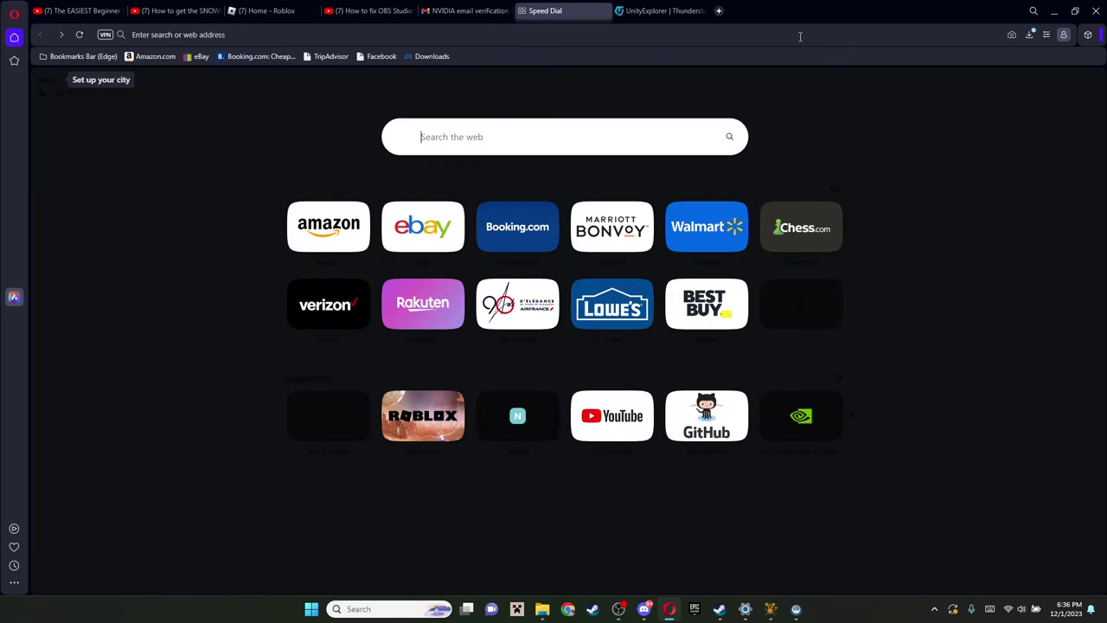
Search 'monkey mod manager' and scroll the MonkeModManager GitHub releases page to the v1.3.1 Assets.
{"action": "type", "text": "mon"}
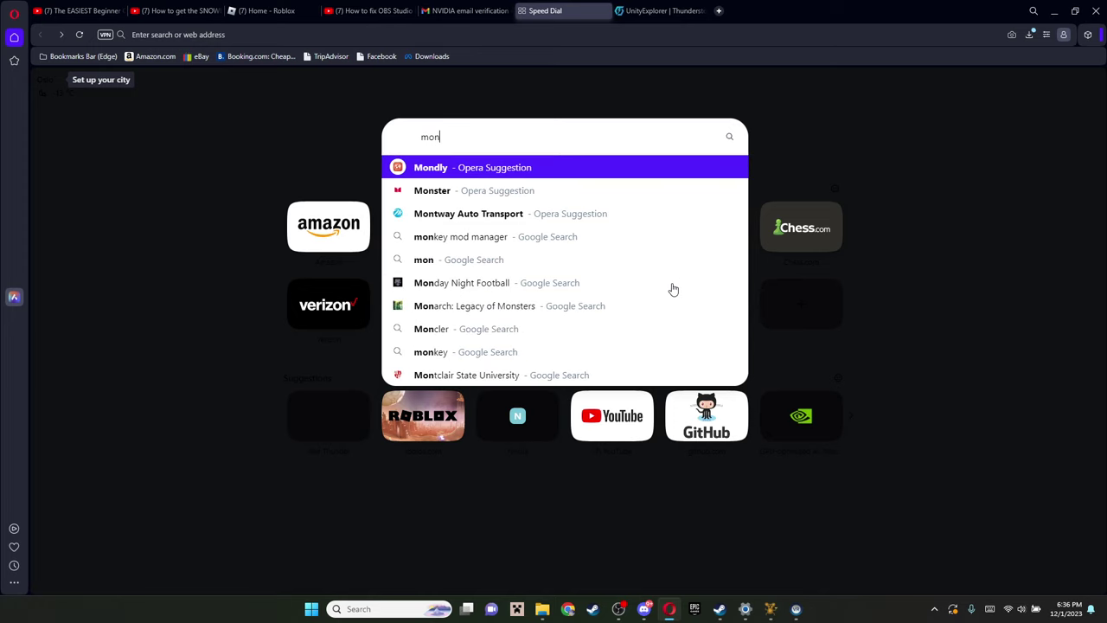
{"action": "type", "text": "key m"}
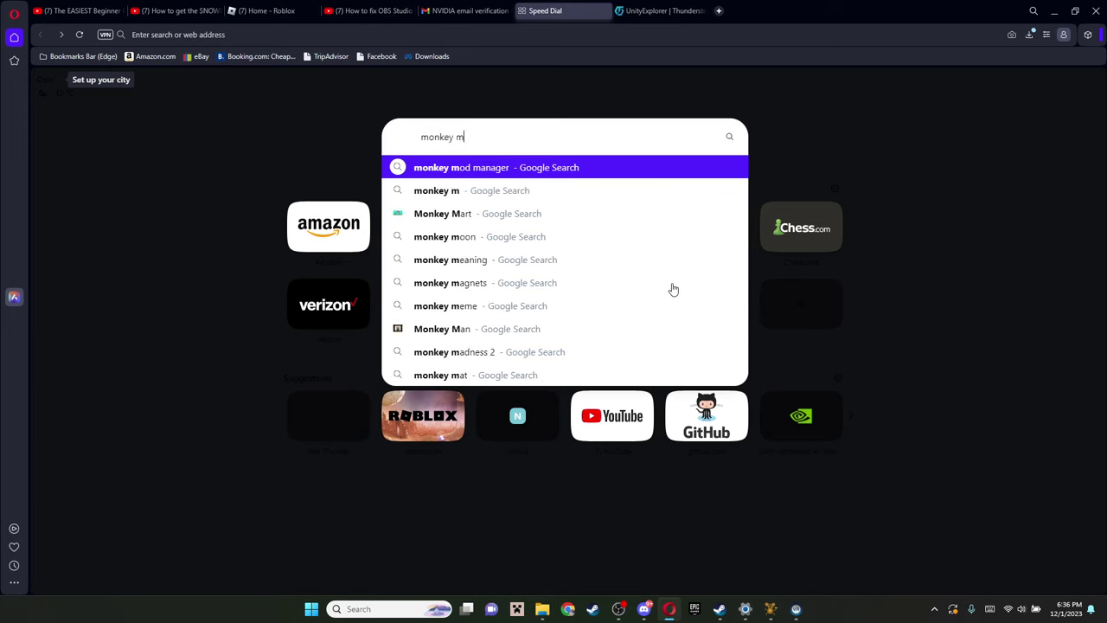
{"action": "type", "text": "od mana"}
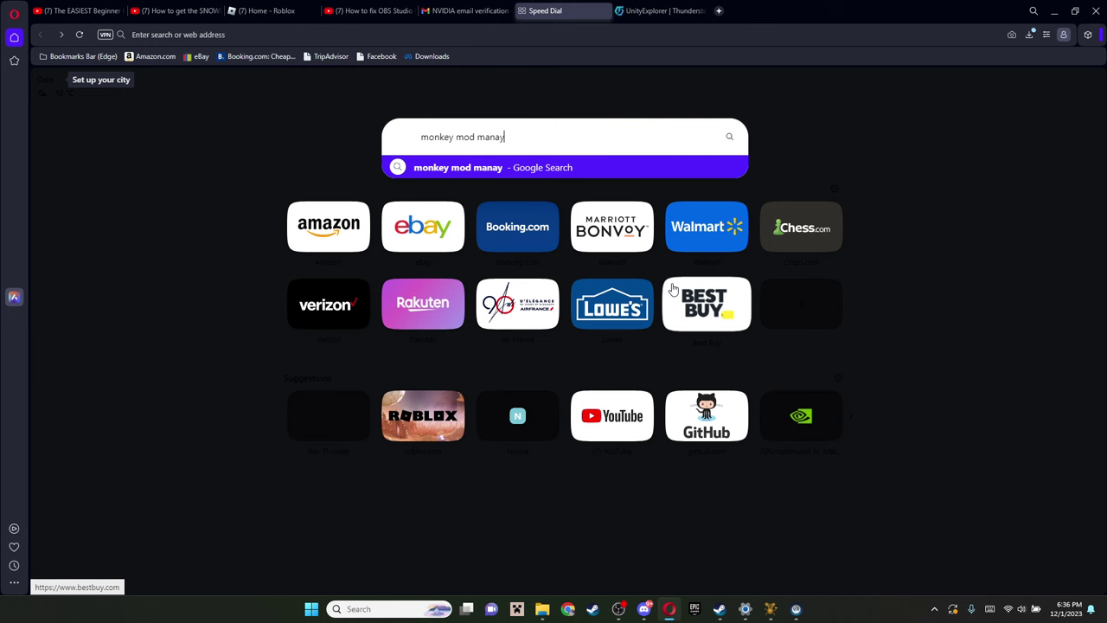
{"action": "type", "text": "ger"}
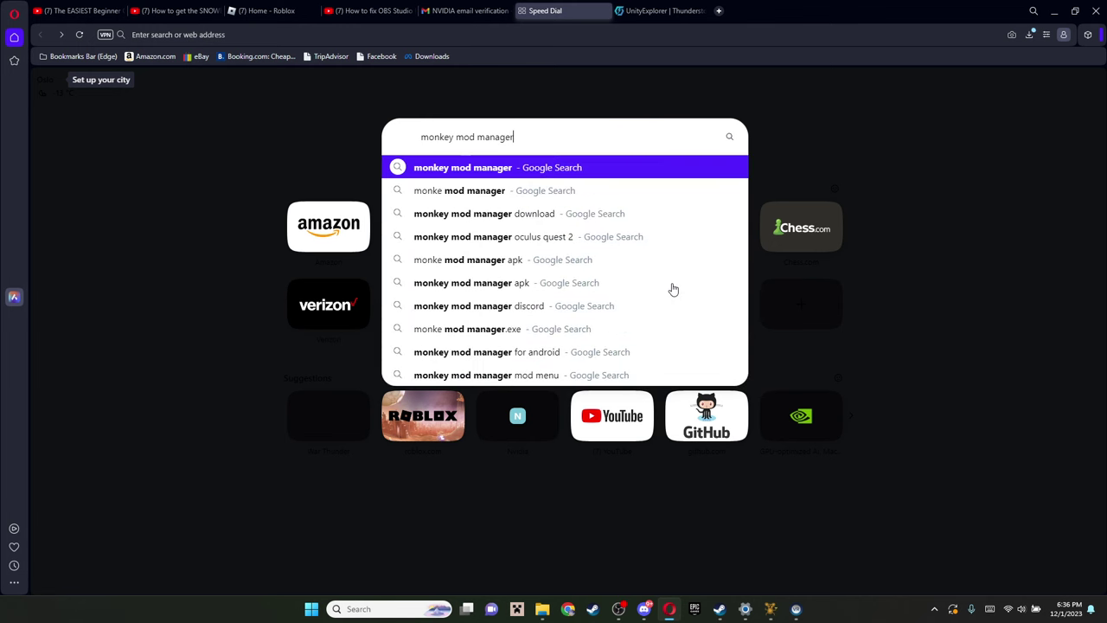
{"action": "key", "text": "Return"}
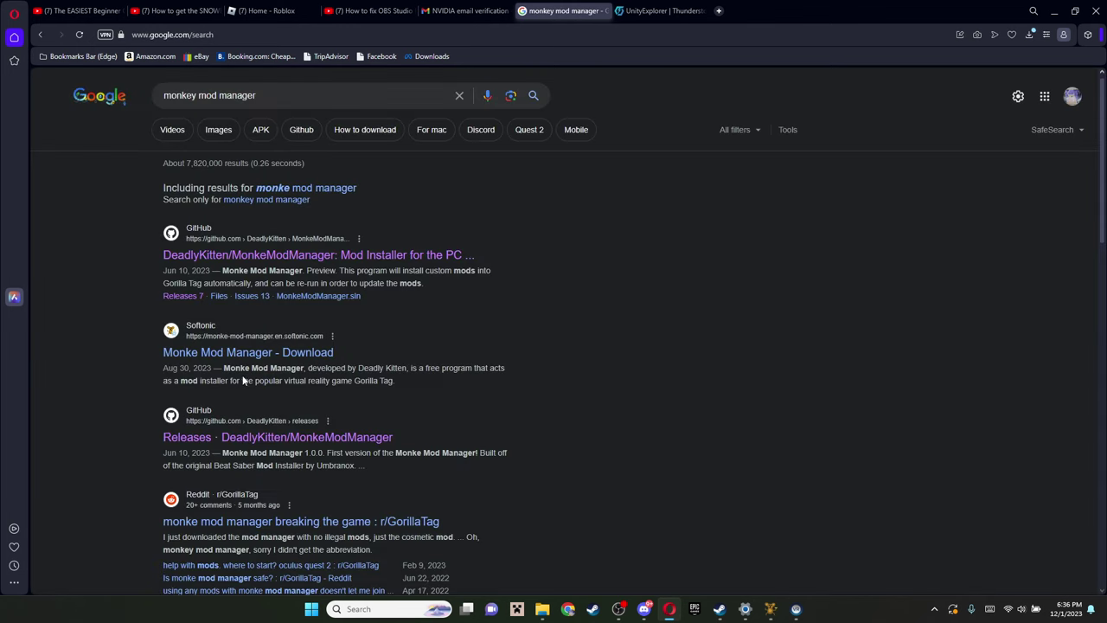
{"action": "scroll", "coordinate": [200, 394], "scroll_direction": "down", "scroll_amount": 1}
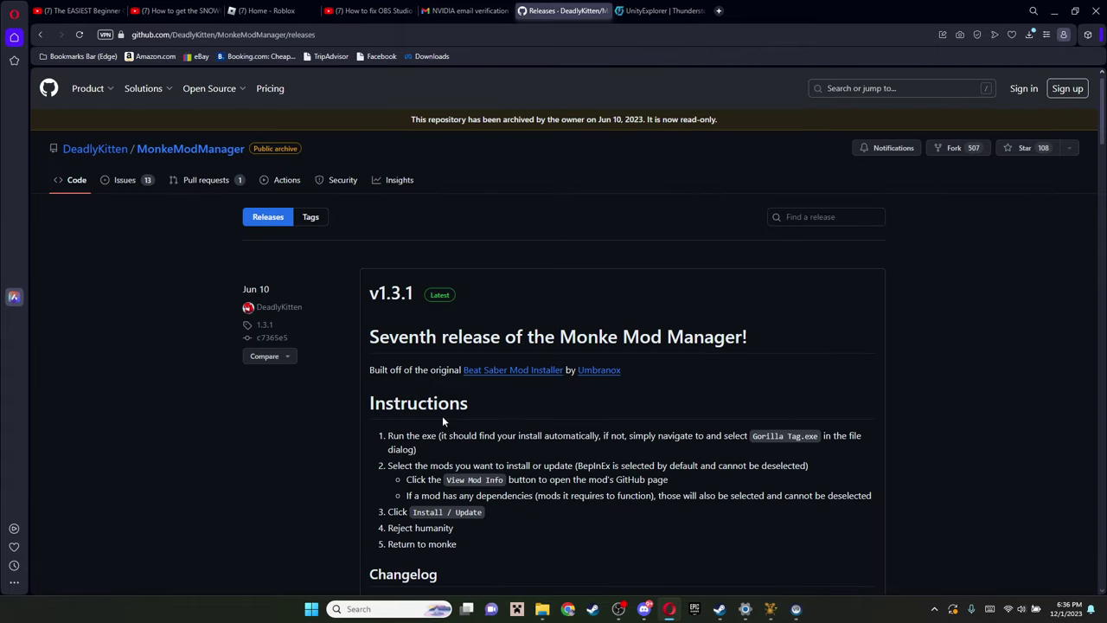
{"action": "scroll", "coordinate": [552, 381], "scroll_direction": "down", "scroll_amount": 3}
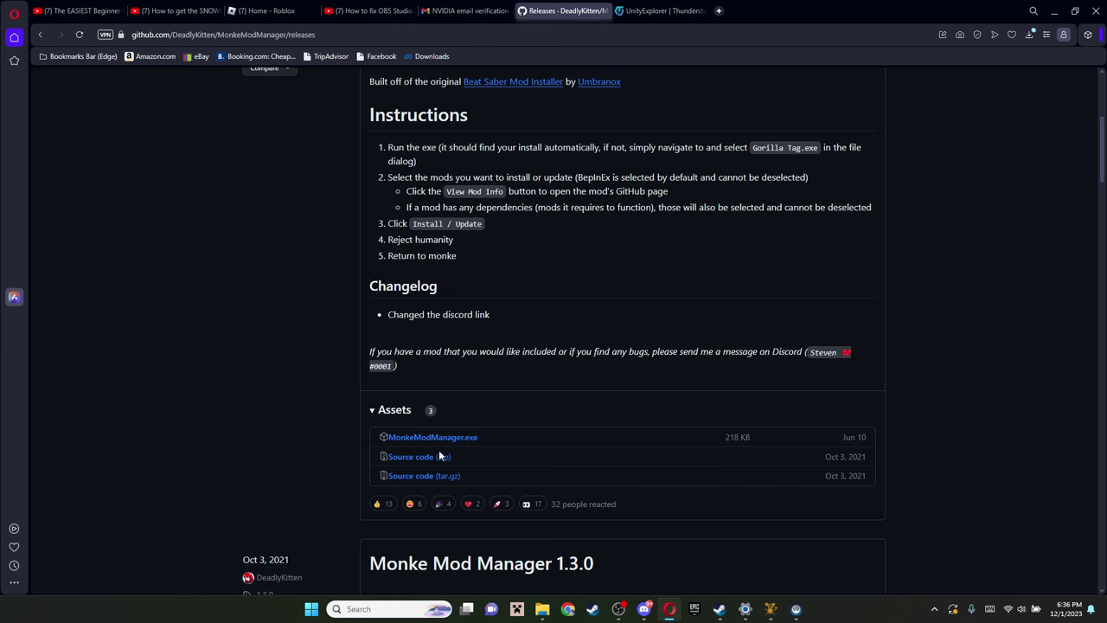
Open Downloads in File Explorer and place the Monke Mod Manager window at its upper left.
{"action": "left_click", "coordinate": [1055, 10]}
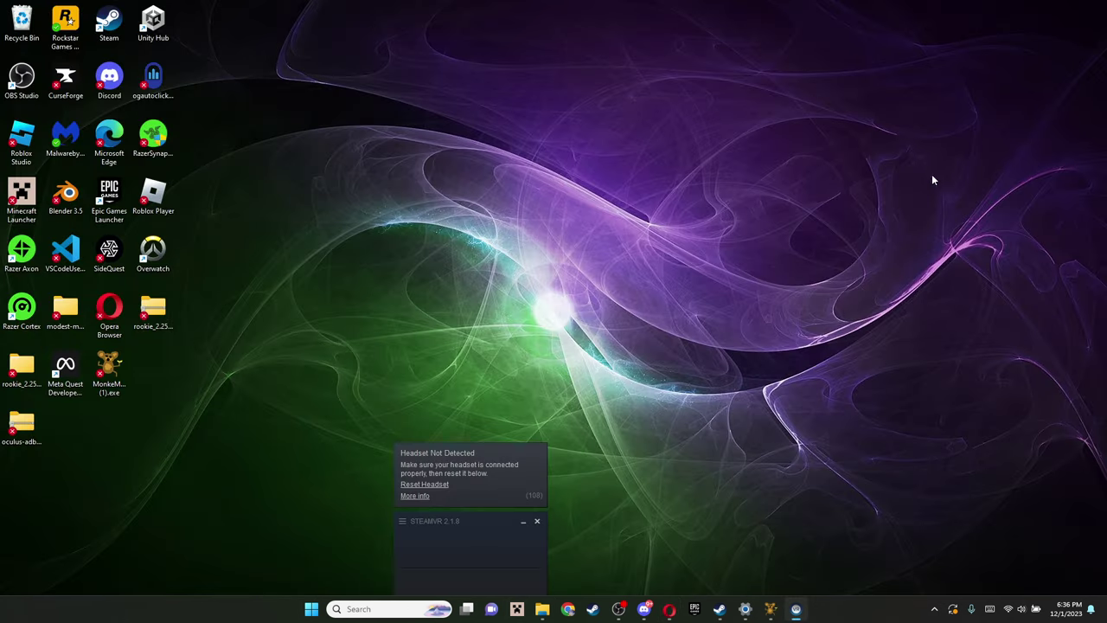
{"action": "left_click", "coordinate": [545, 610]}
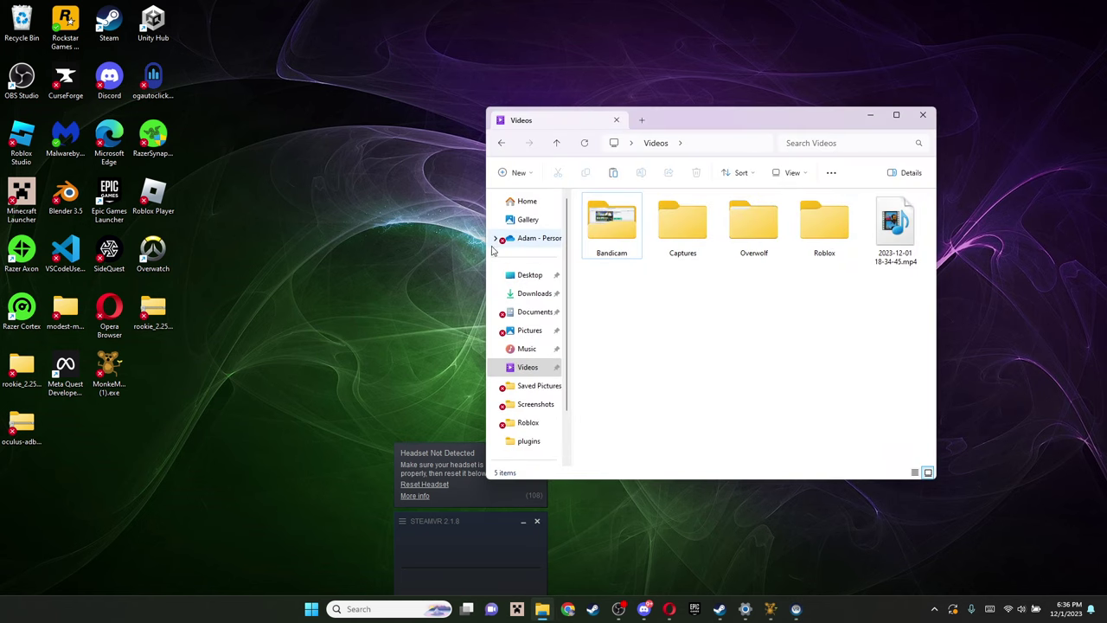
{"action": "left_click", "coordinate": [521, 203]}
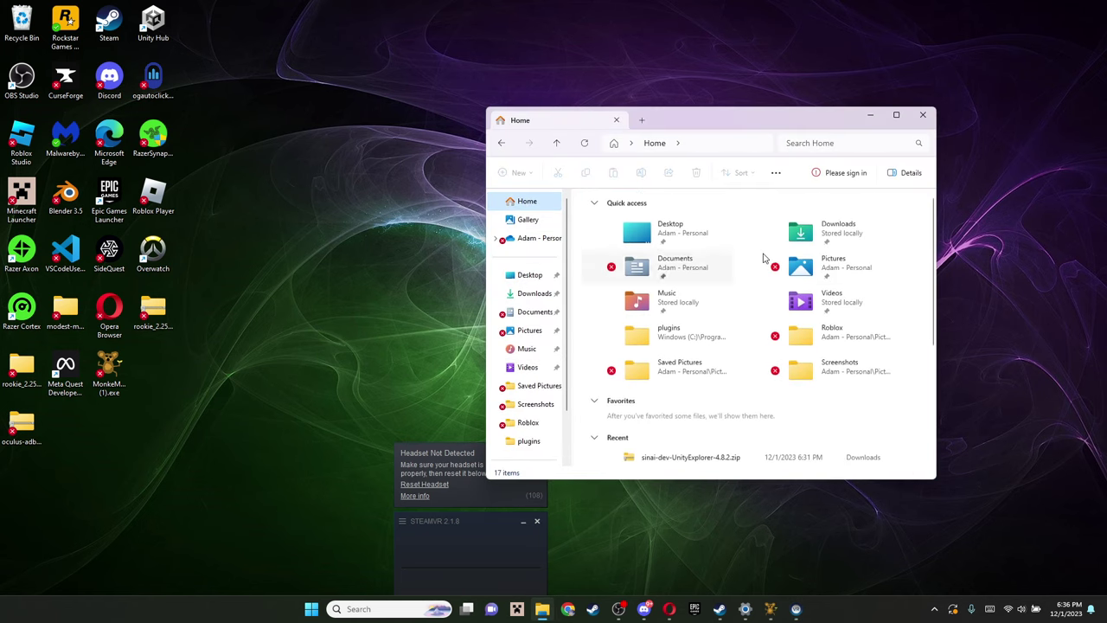
{"action": "double_click", "coordinate": [804, 227]}
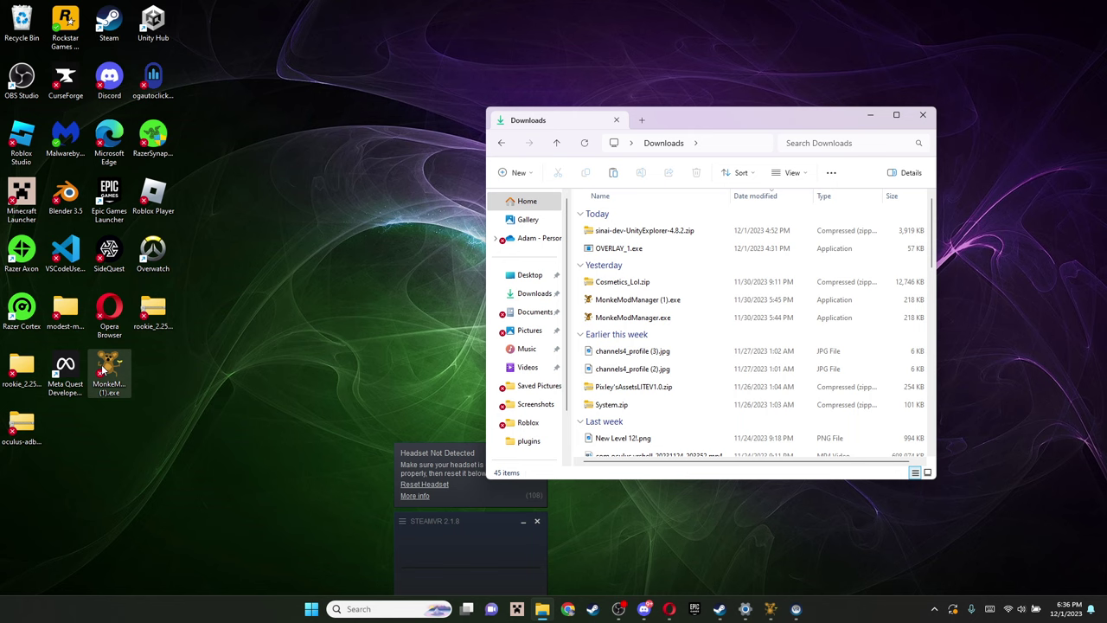
{"action": "left_click", "coordinate": [772, 611]}
{"action": "left_click_drag", "start_coordinate": [520, 182], "coordinate": [240, 139]}
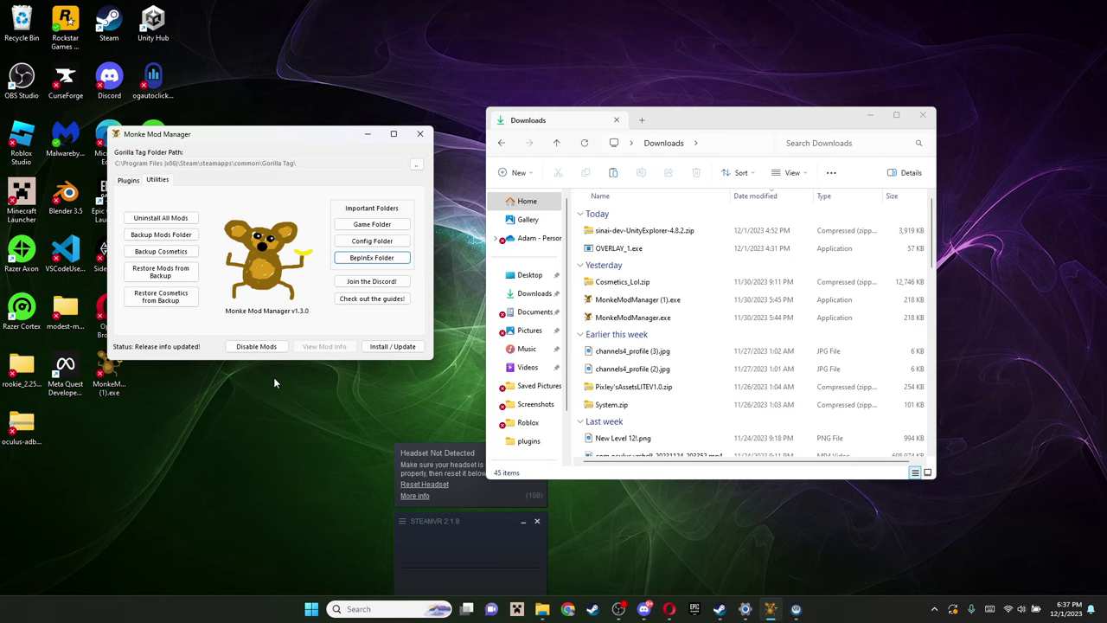
Tick BepInEx in the Plugins list, scroll down to Libraries, then minimize Monke Mod Manager.
{"action": "left_click", "coordinate": [128, 181]}
{"action": "scroll", "coordinate": [164, 251], "scroll_direction": "up", "scroll_amount": 6}
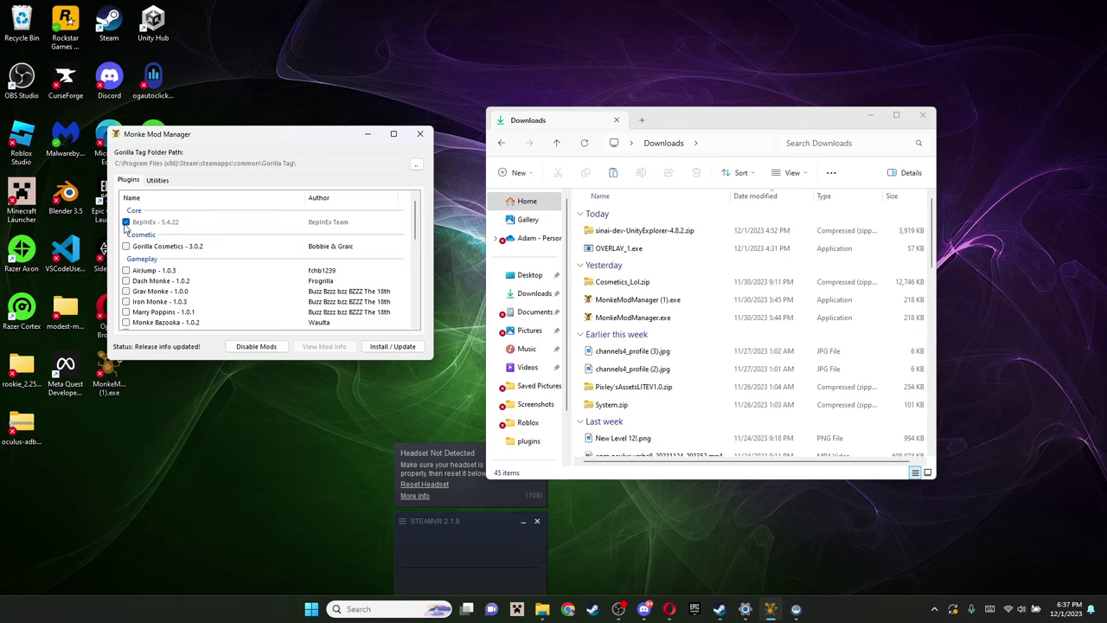
{"action": "left_click", "coordinate": [127, 224]}
{"action": "scroll", "coordinate": [210, 242], "scroll_direction": "down", "scroll_amount": 8}
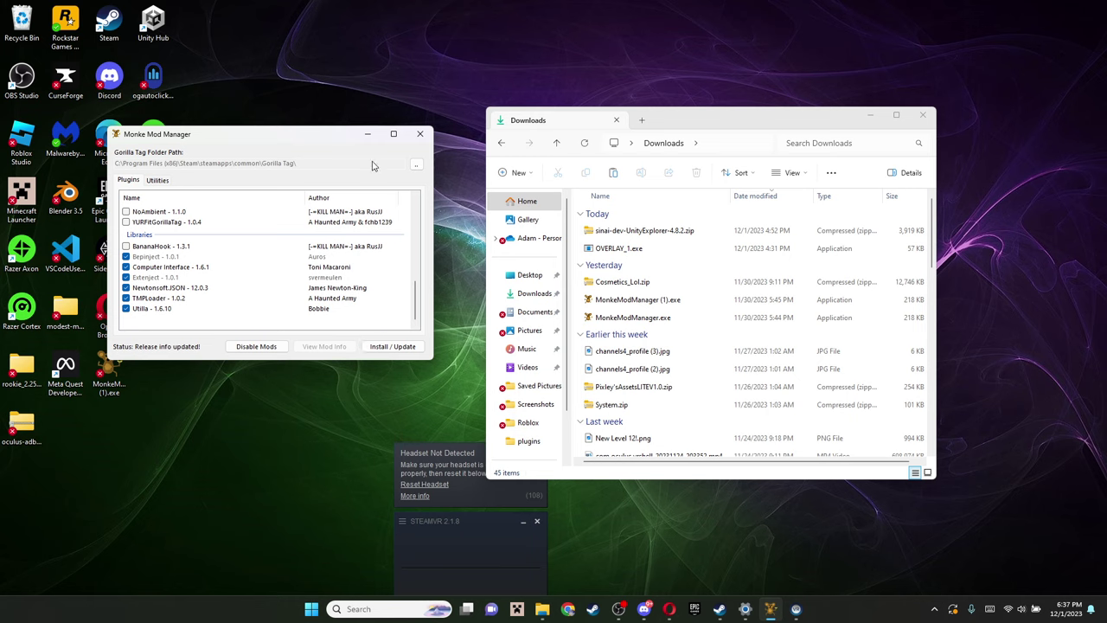
{"action": "left_click", "coordinate": [368, 135]}
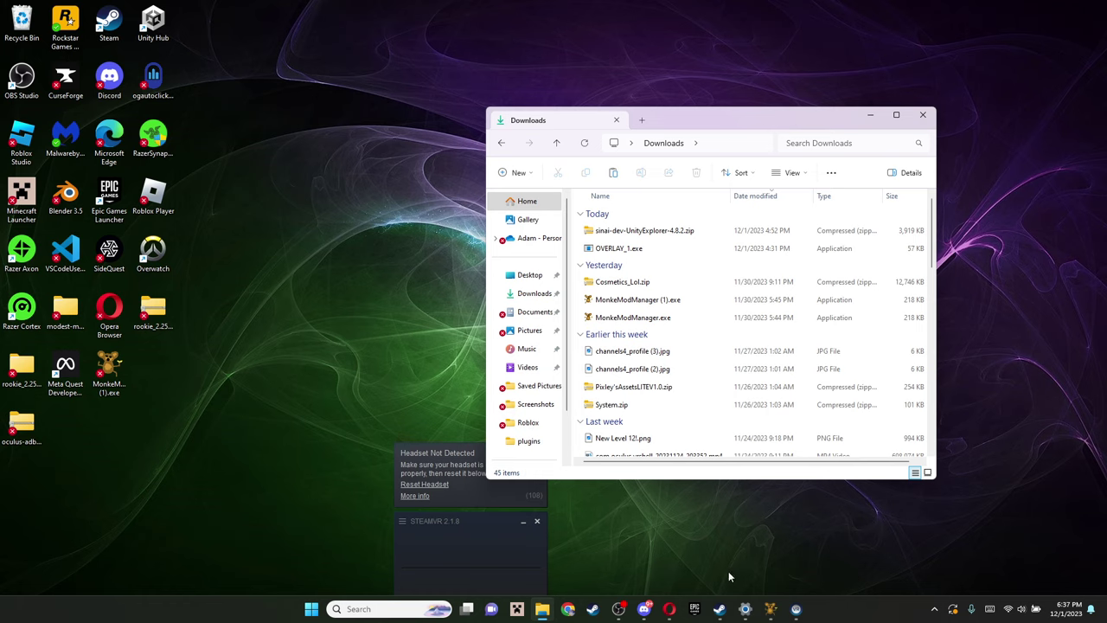
Bring Opera forward and go back twice to the Speed Dial start page.
{"action": "mouse_move", "coordinate": [619, 609]}
{"action": "left_click", "coordinate": [669, 611]}
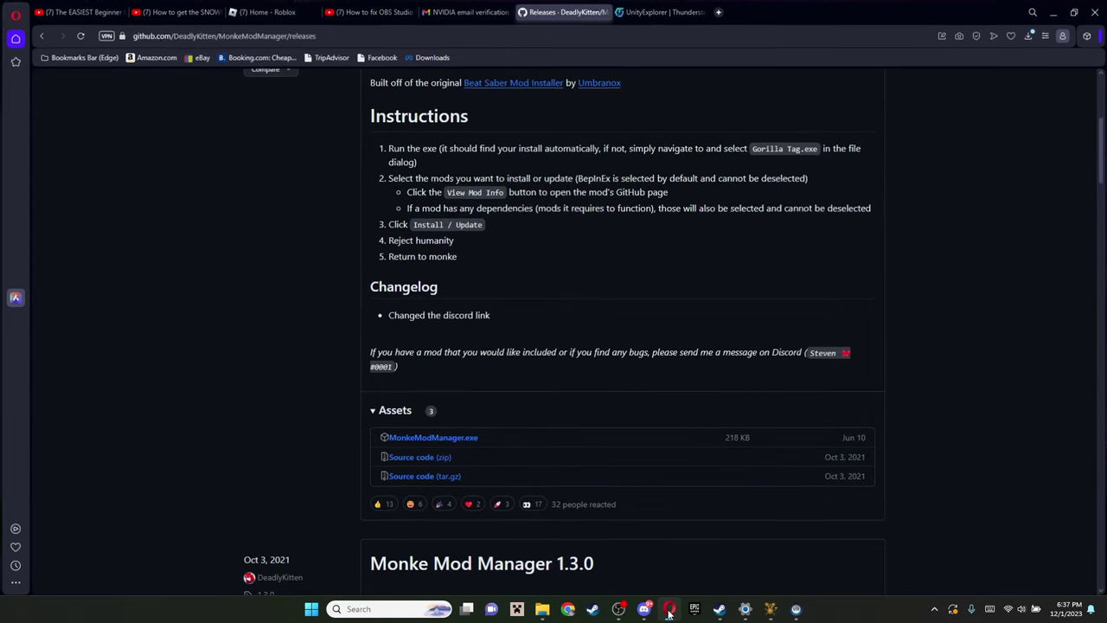
{"action": "mouse_move", "coordinate": [655, 609]}
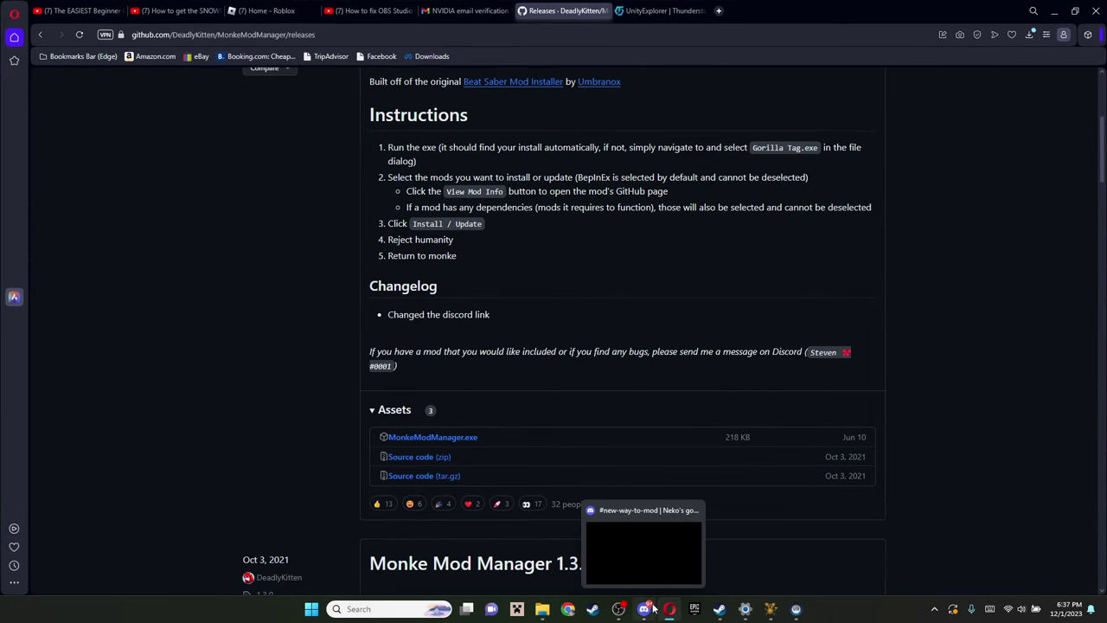
{"action": "mouse_move", "coordinate": [620, 612]}
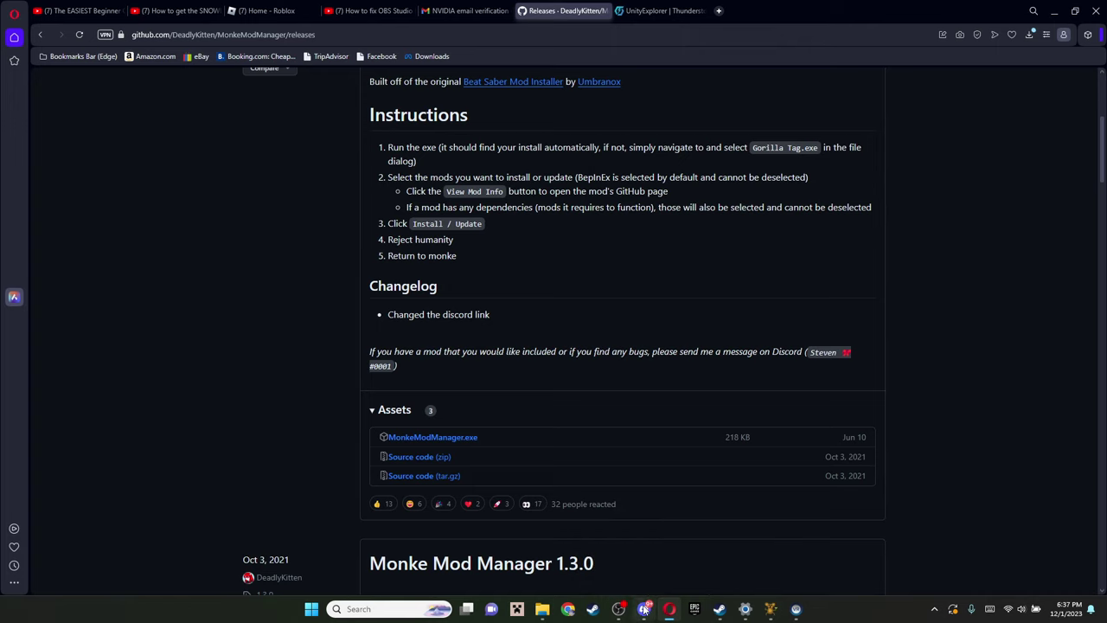
{"action": "left_click", "coordinate": [40, 36]}
{"action": "left_click", "coordinate": [41, 36]}
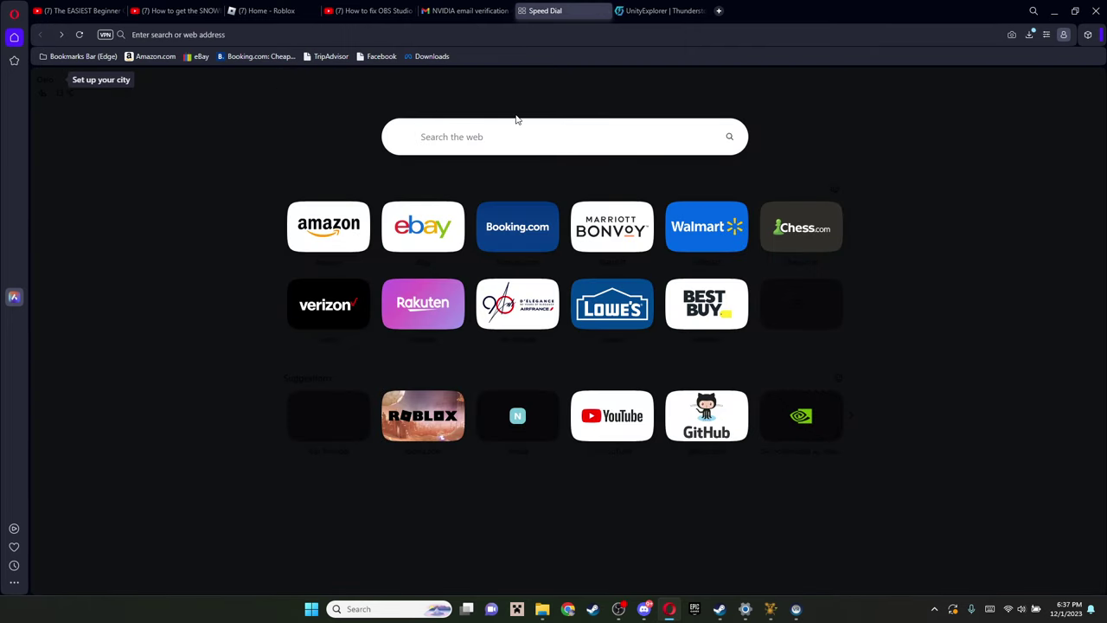
Google 'untiy explorer gorilla tag sinai' and scroll through the GitHub and Thunderstore results.
{"action": "type", "text": "un"}
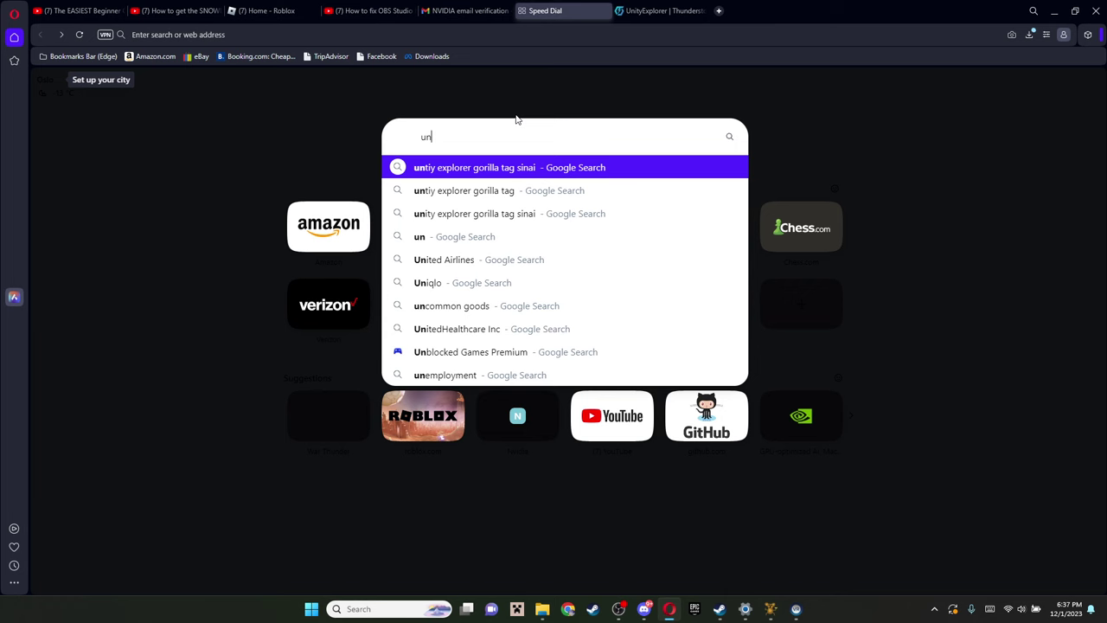
{"action": "key", "text": "Return"}
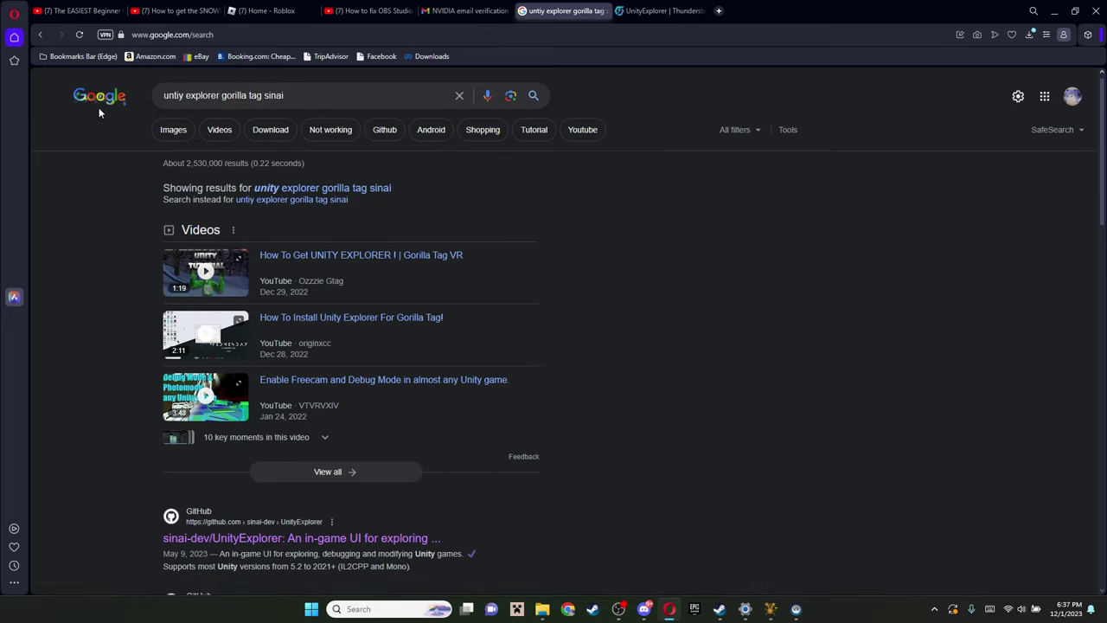
{"action": "scroll", "coordinate": [616, 385], "scroll_direction": "down", "scroll_amount": 2}
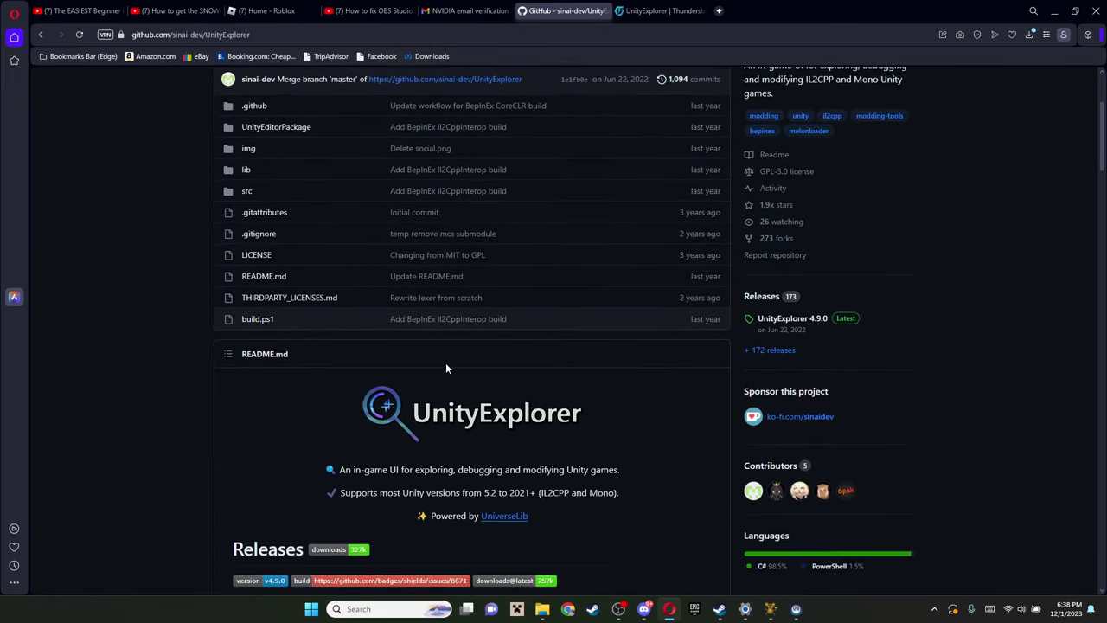
{"action": "scroll", "coordinate": [446, 368], "scroll_direction": "down", "scroll_amount": 3}
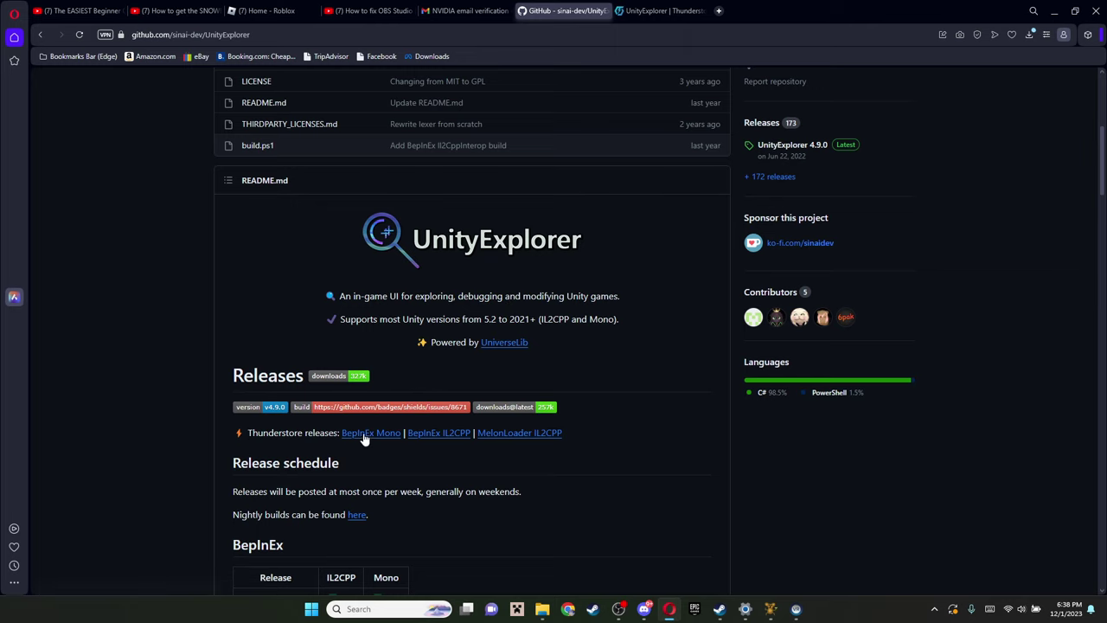
Scroll the sinai-dev/UnityExplorer README to the UnityExplorer 4.8.2 Thunderstore page, then minimize Opera.
{"action": "scroll", "coordinate": [376, 392], "scroll_direction": "down", "scroll_amount": 1}
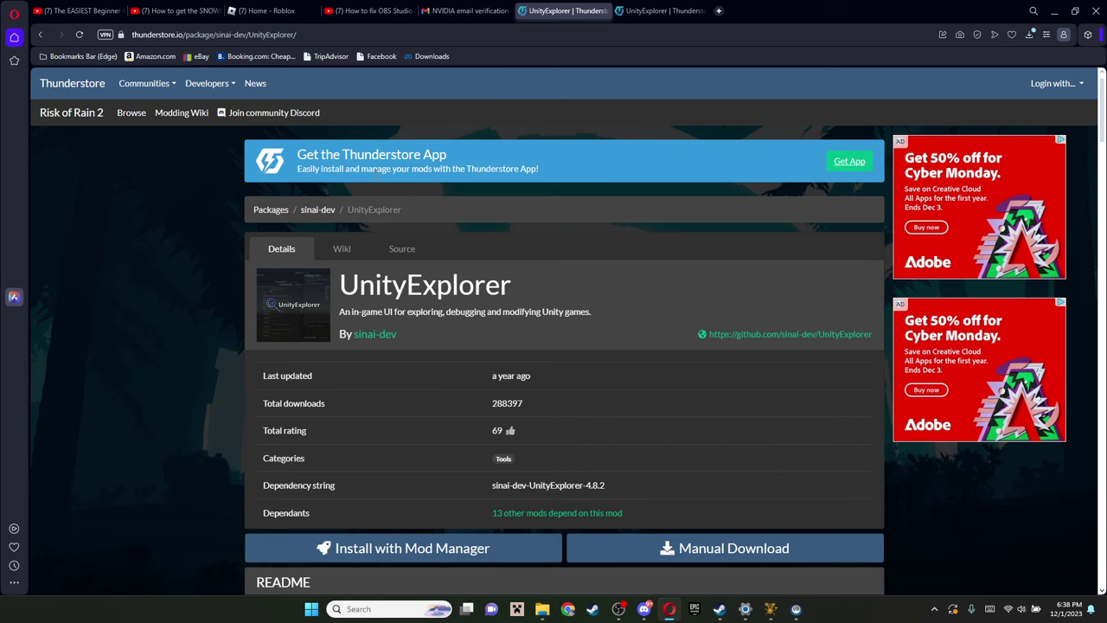
{"action": "scroll", "coordinate": [519, 186], "scroll_direction": "down", "scroll_amount": 2}
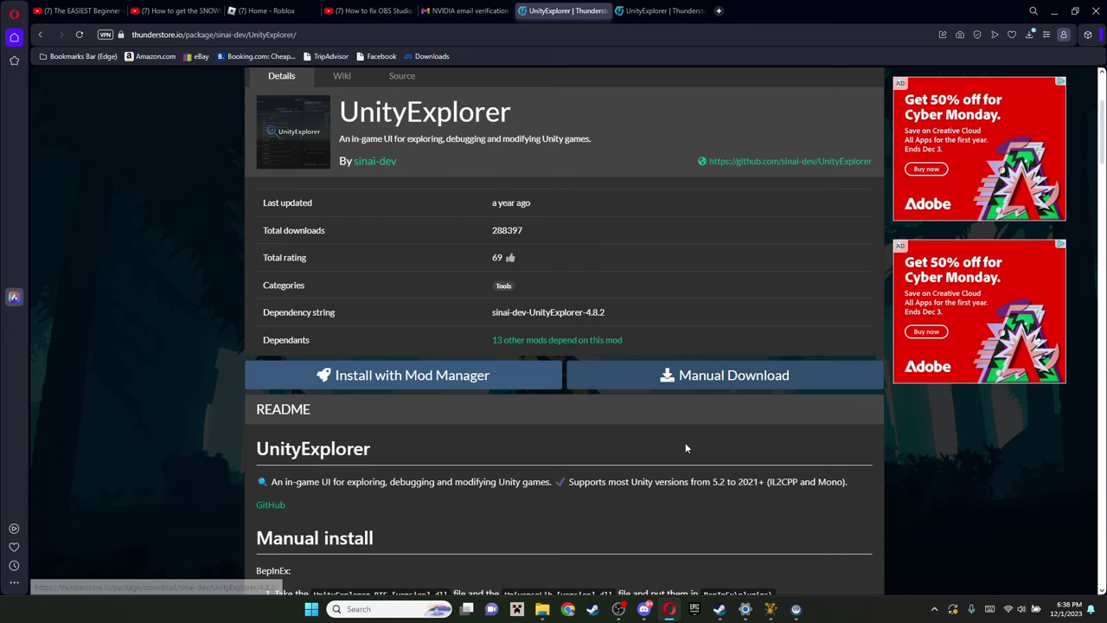
{"action": "left_click", "coordinate": [1055, 10]}
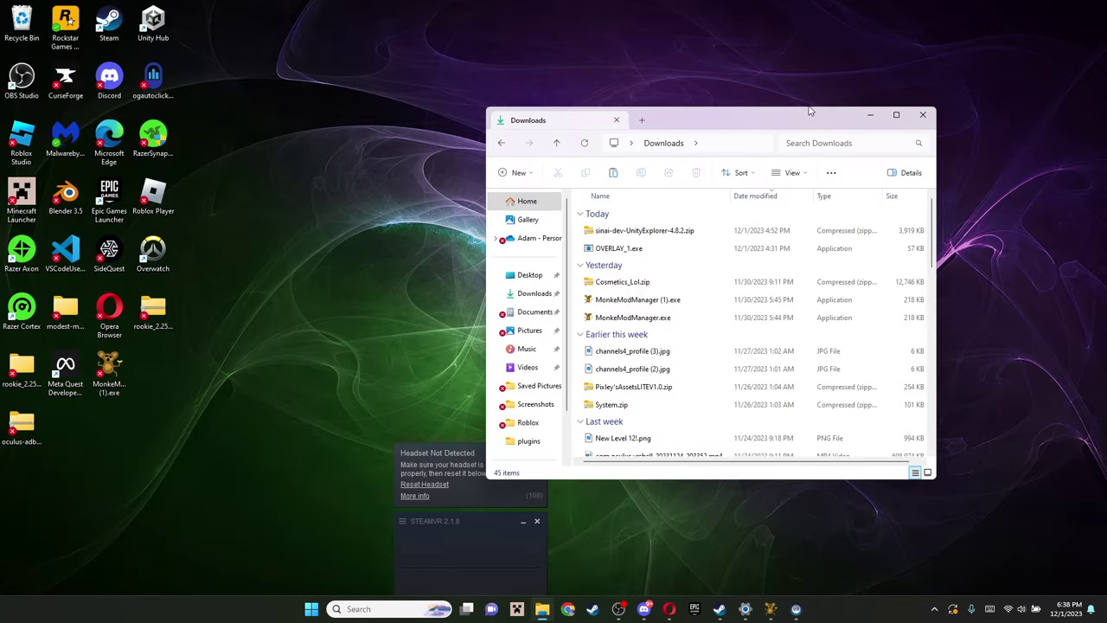
Close the old Downloads window, reopen Downloads with Win+E, and drag it to the upper right.
{"action": "left_click", "coordinate": [923, 114]}
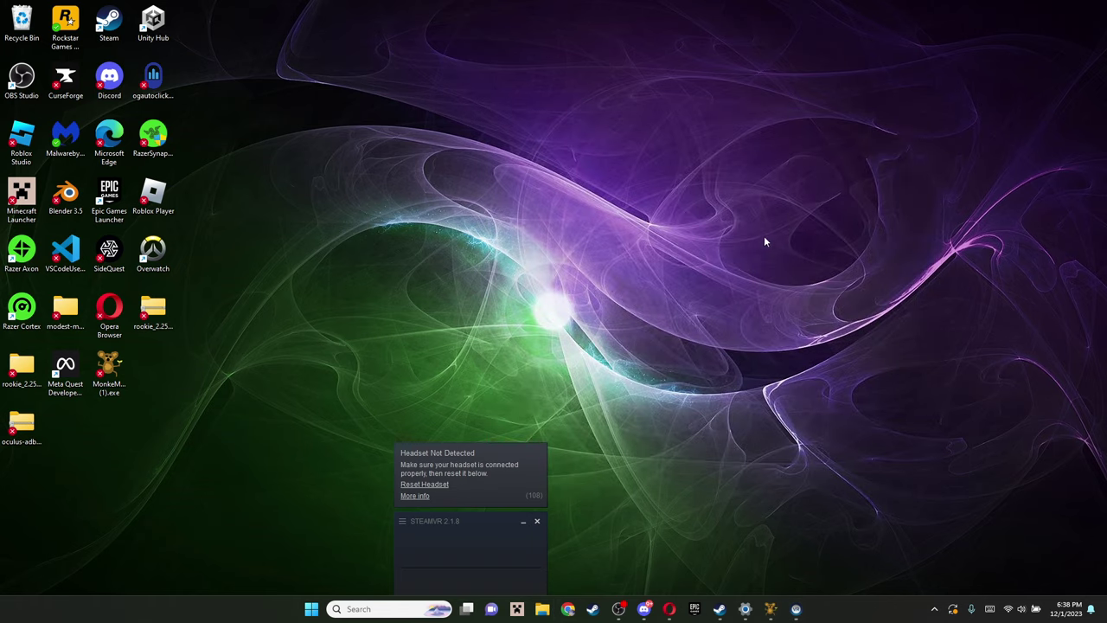
{"action": "key", "text": "super+e"}
{"action": "double_click", "coordinate": [875, 235]}
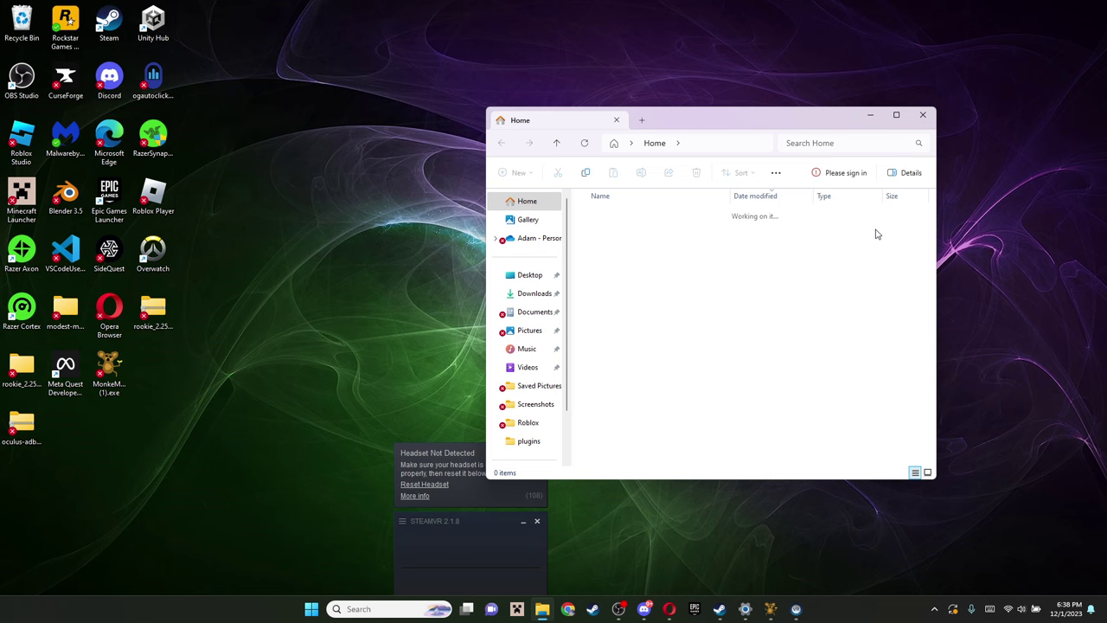
{"action": "left_click_drag", "start_coordinate": [689, 128], "coordinate": [845, 45]}
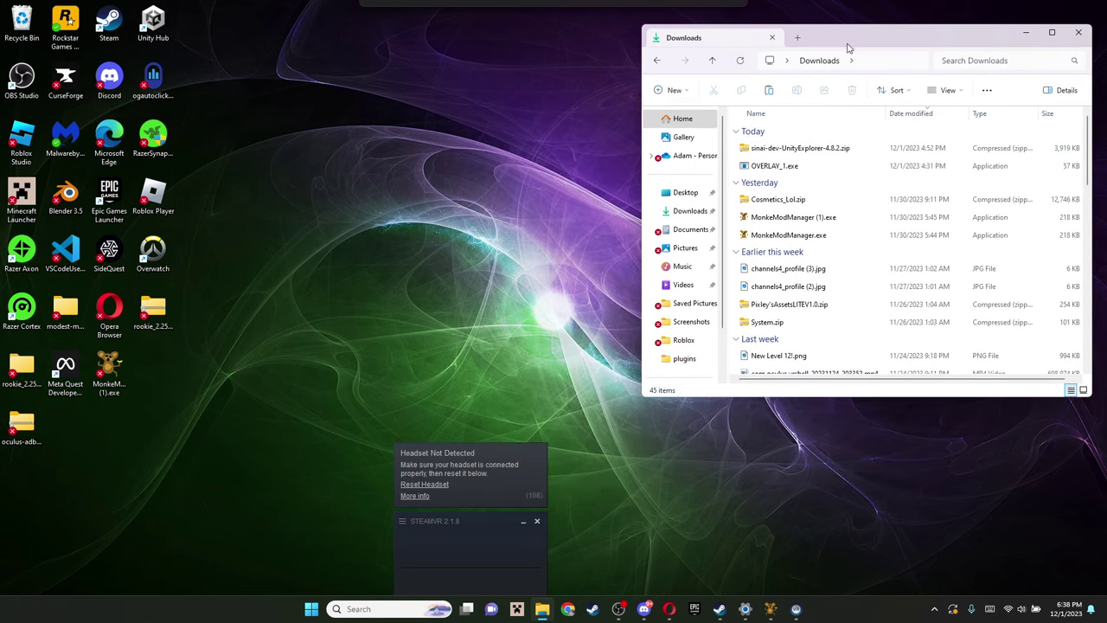
{"action": "left_click", "coordinate": [723, 613]}
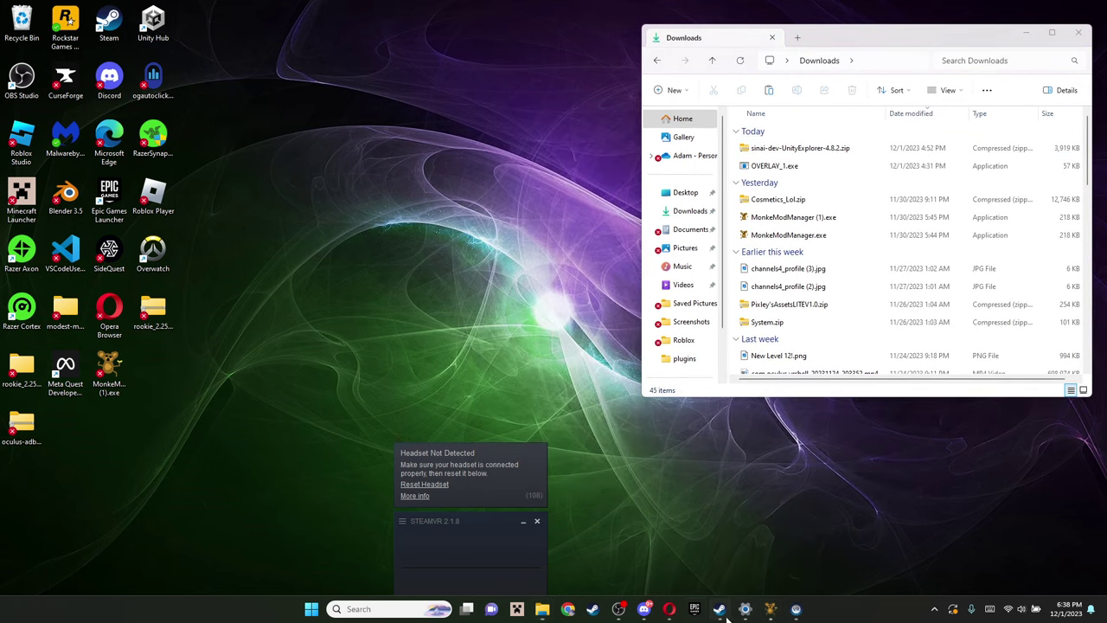
Move Monke Mod Manager up and right, then open Gorilla Tag's BepInEx folder from Utilities.
{"action": "left_click", "coordinate": [770, 605]}
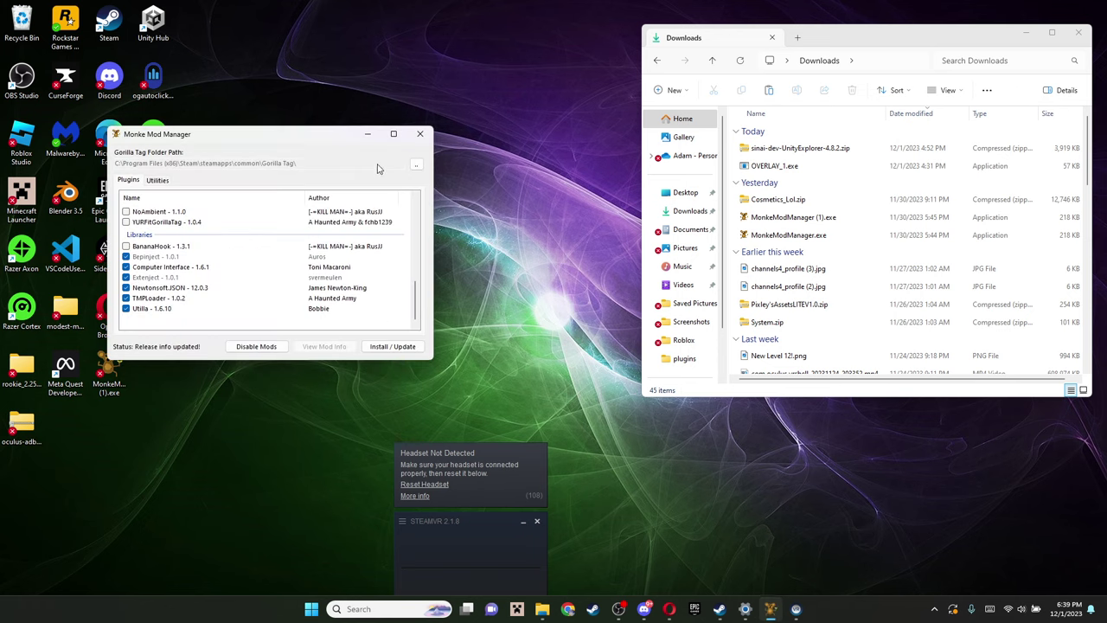
{"action": "left_click_drag", "start_coordinate": [294, 138], "coordinate": [418, 81]}
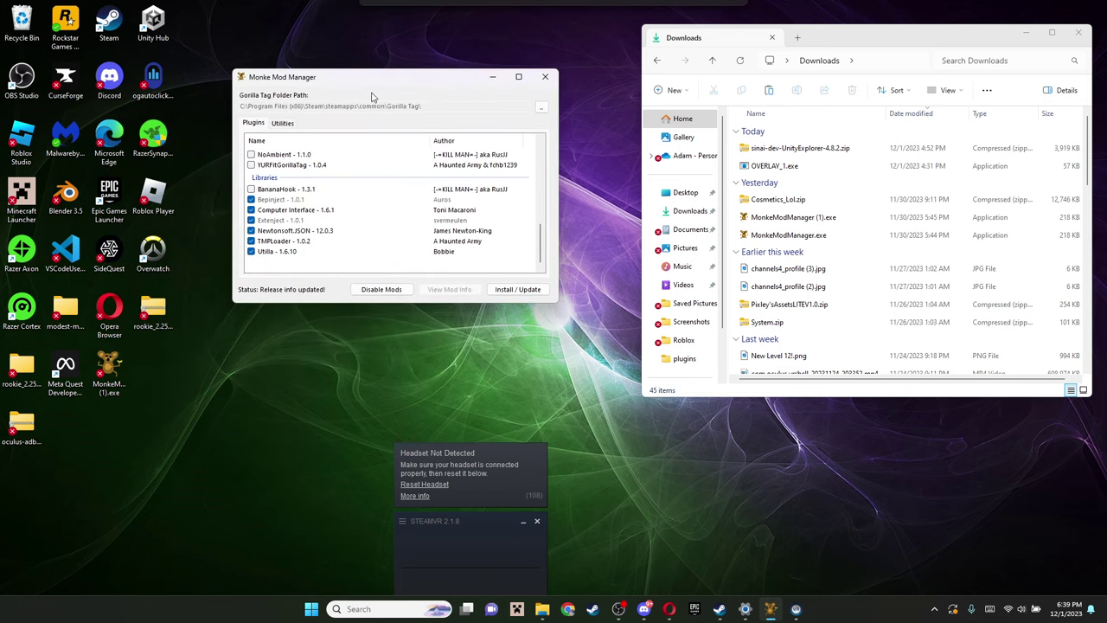
{"action": "left_click", "coordinate": [283, 124]}
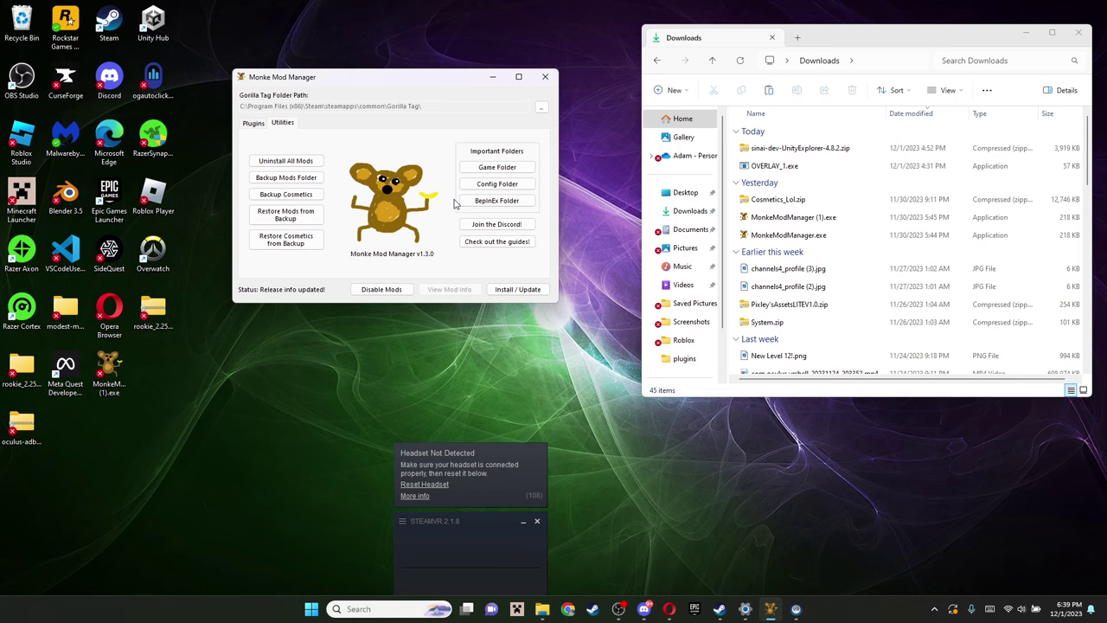
{"action": "left_click", "coordinate": [498, 202]}
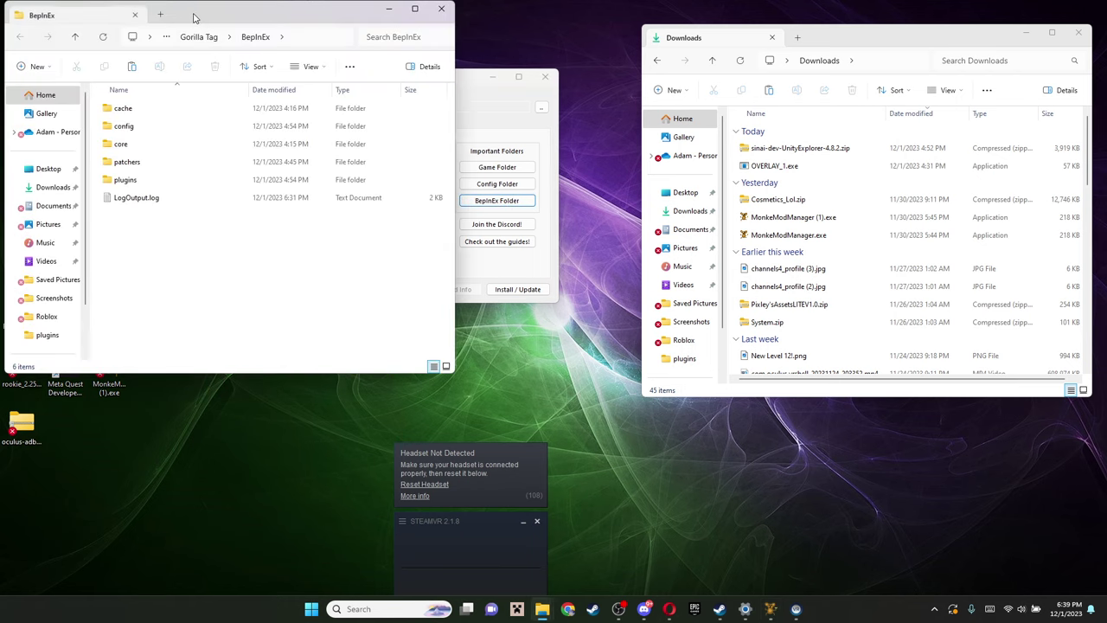
Drag UnityExplorer.BIE5.Mono.dll and UniverseLib.Mono.dll from sinai-dev-UnityExplorer-4.8.2.zip into BepInEx\plugins.
{"action": "left_click_drag", "start_coordinate": [205, 12], "coordinate": [263, 57]}
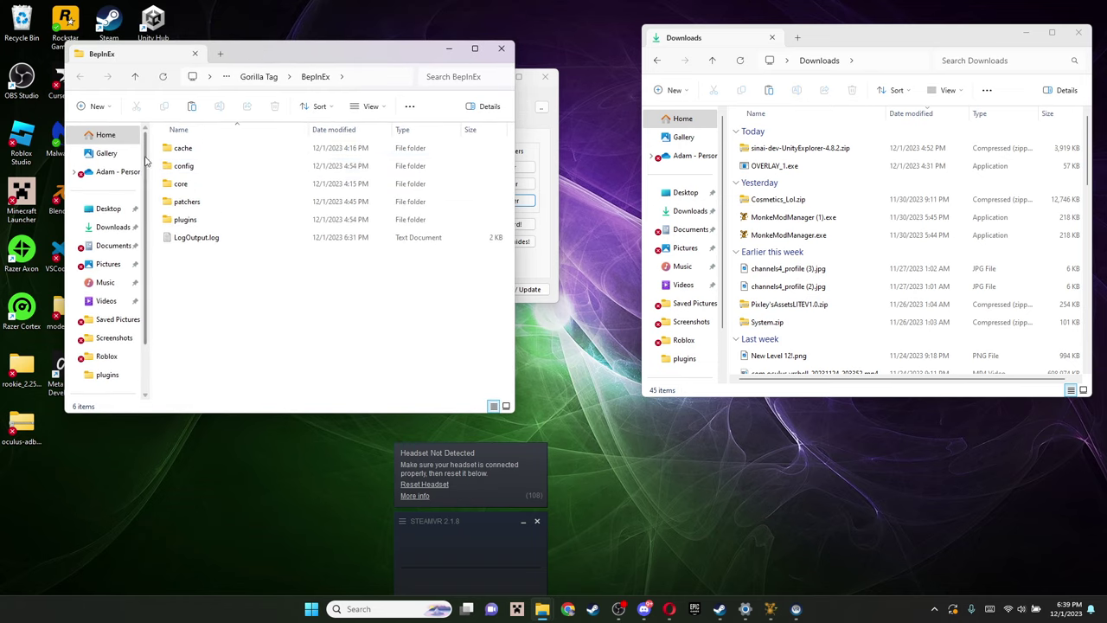
{"action": "double_click", "coordinate": [168, 221]}
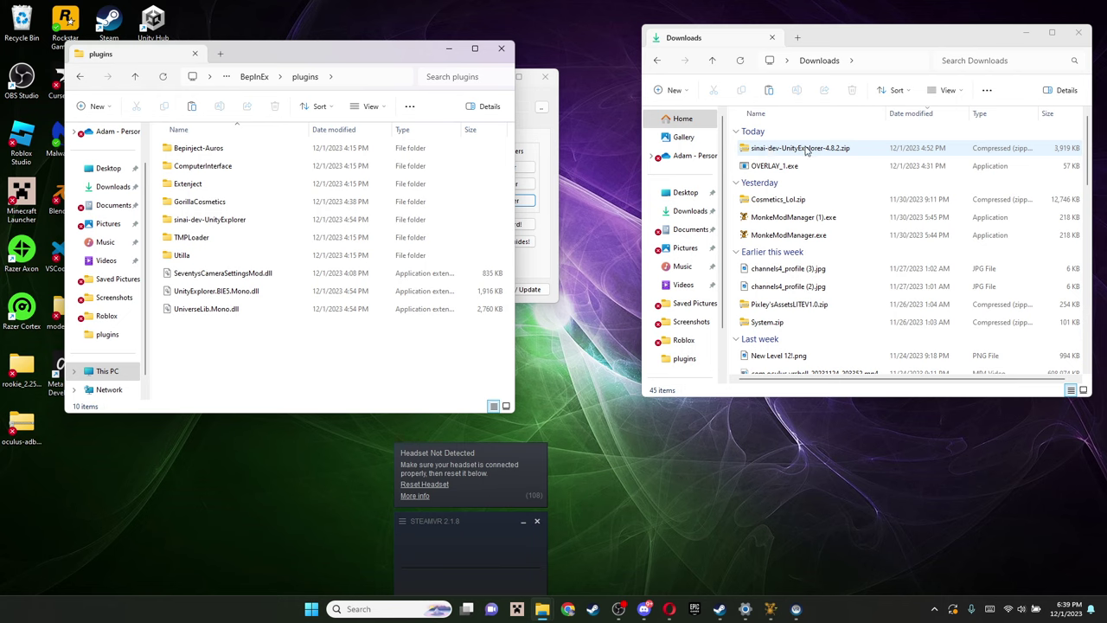
{"action": "double_click", "coordinate": [778, 149]}
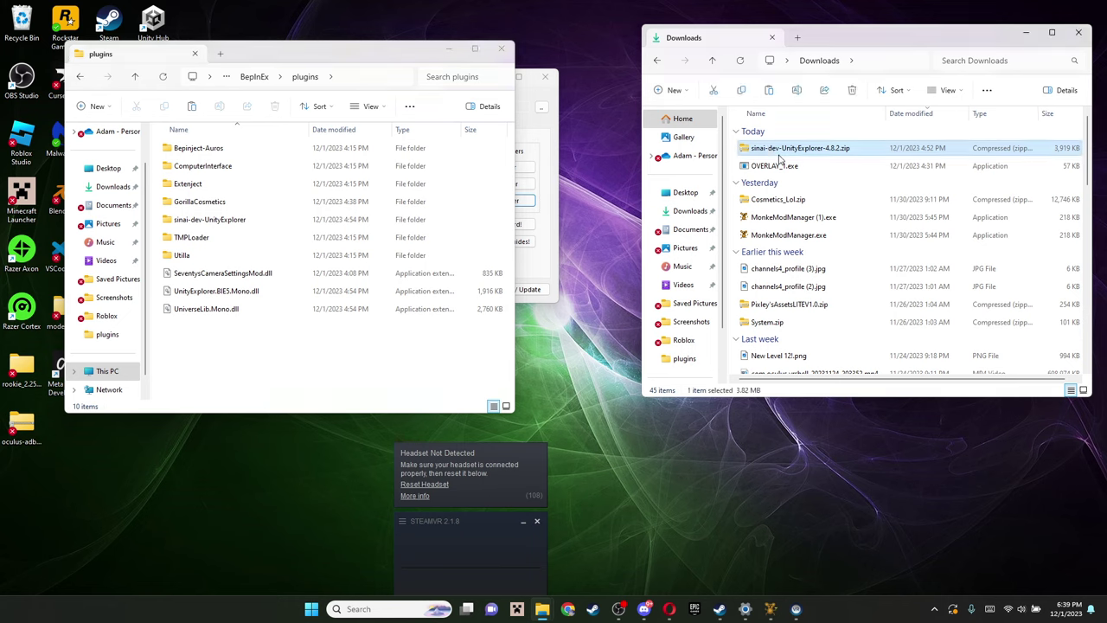
{"action": "left_click", "coordinate": [800, 224]}
{"action": "key", "text": "shift+Down"}
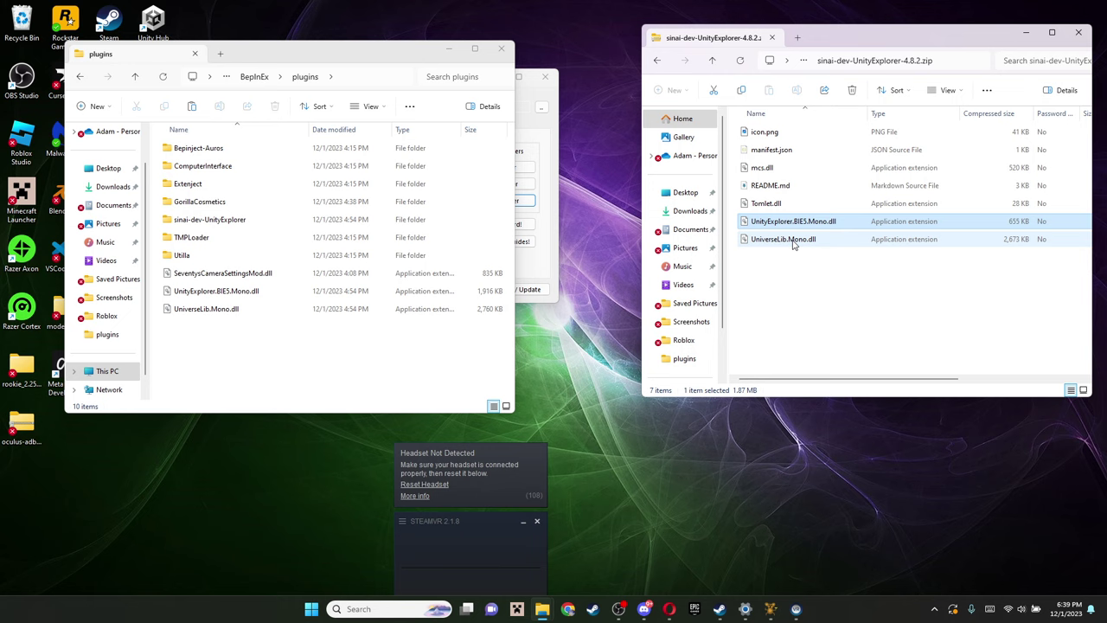
{"action": "left_click_drag", "start_coordinate": [763, 227], "coordinate": [790, 277]}
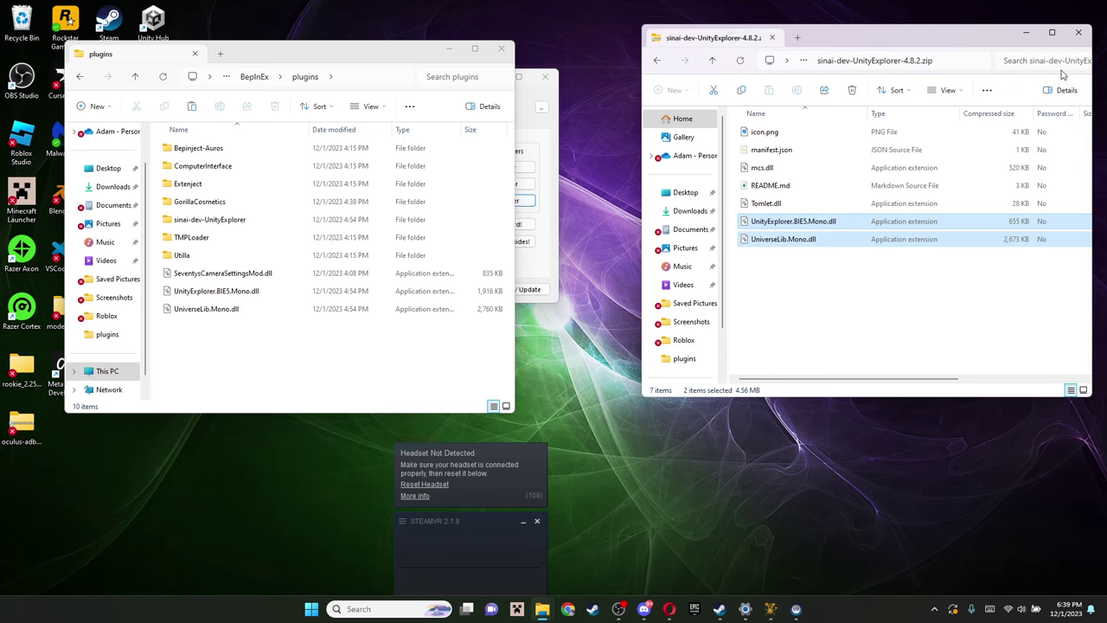
{"action": "left_click", "coordinate": [1024, 31]}
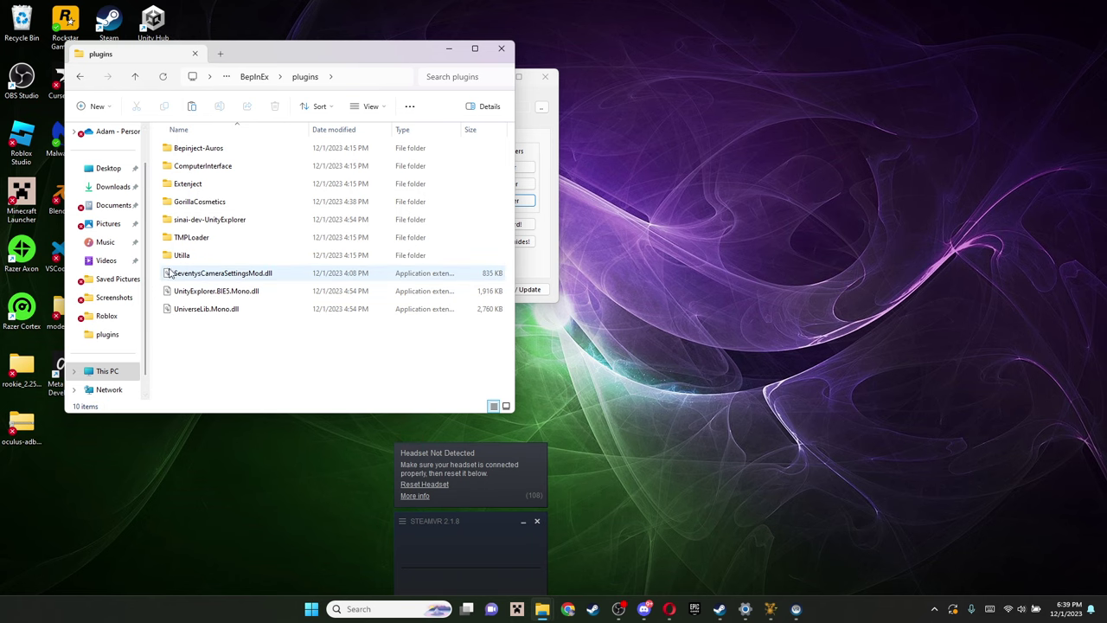
Return to Opera and close its two UnityExplorer tabs.
{"action": "left_click", "coordinate": [669, 609]}
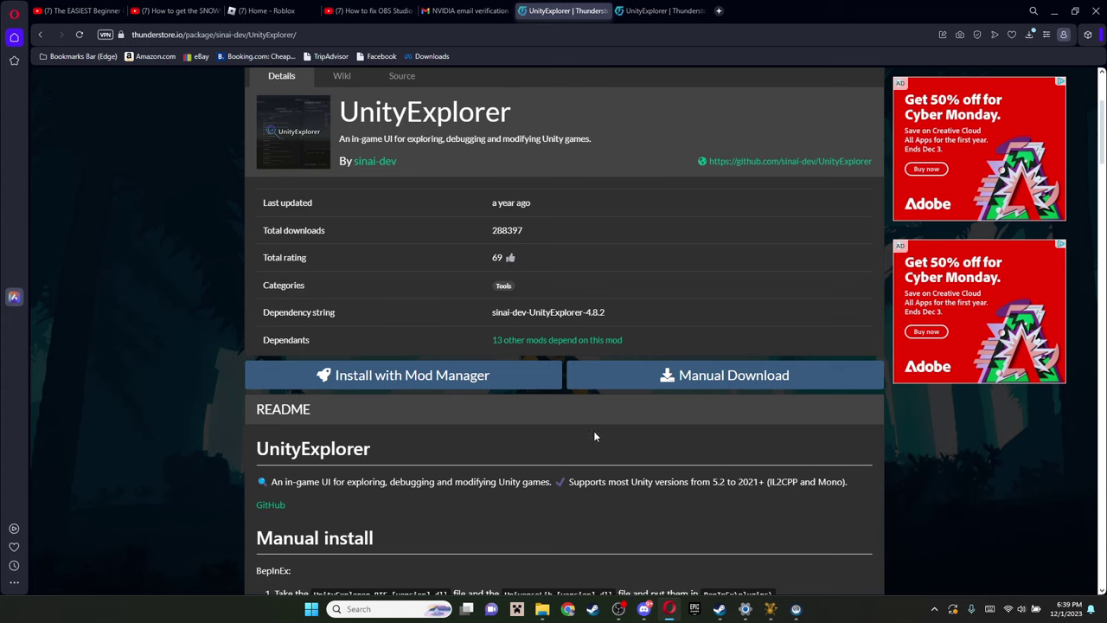
{"action": "left_click", "coordinate": [606, 11]}
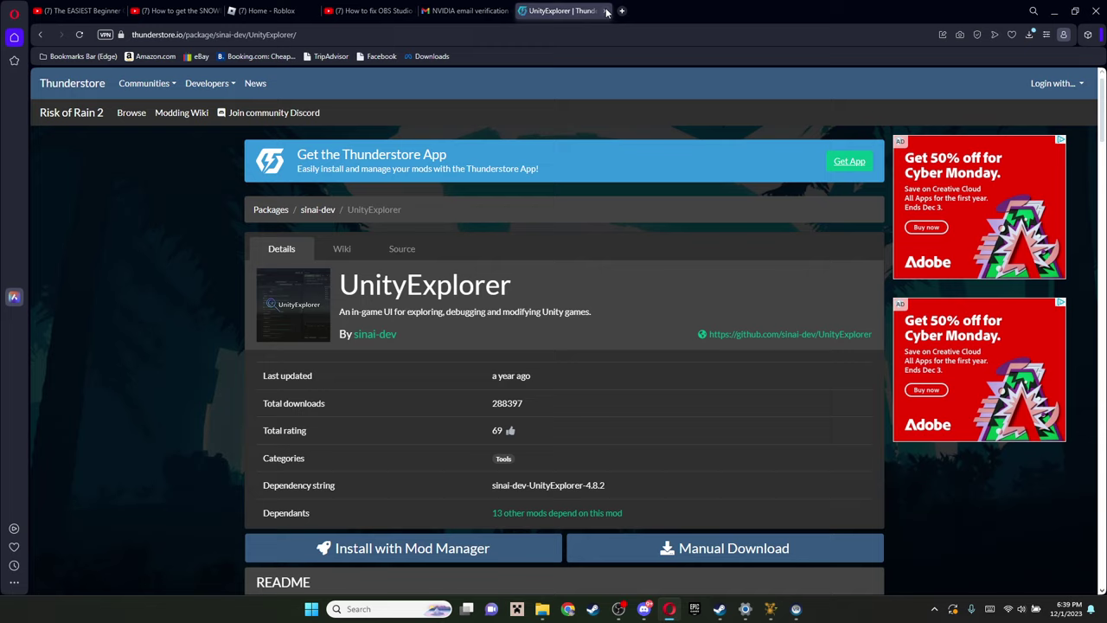
{"action": "left_click", "coordinate": [599, 11]}
Search Google for "seventy's camera mod" in a new tab.
{"action": "left_click", "coordinate": [526, 11]}
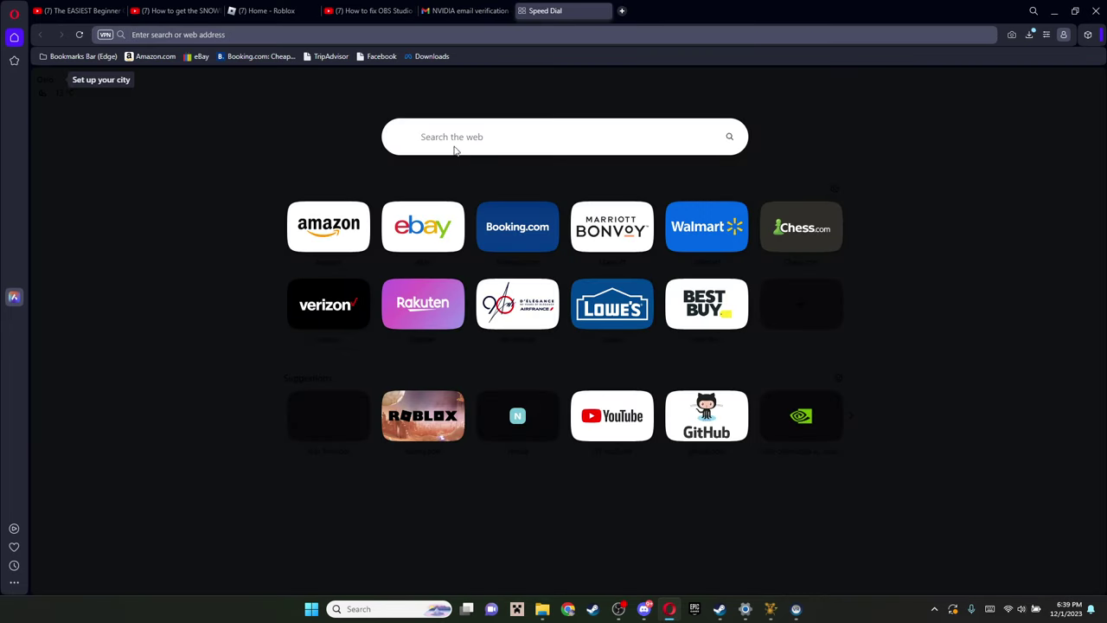
{"action": "type", "text": "seventy's camera"}
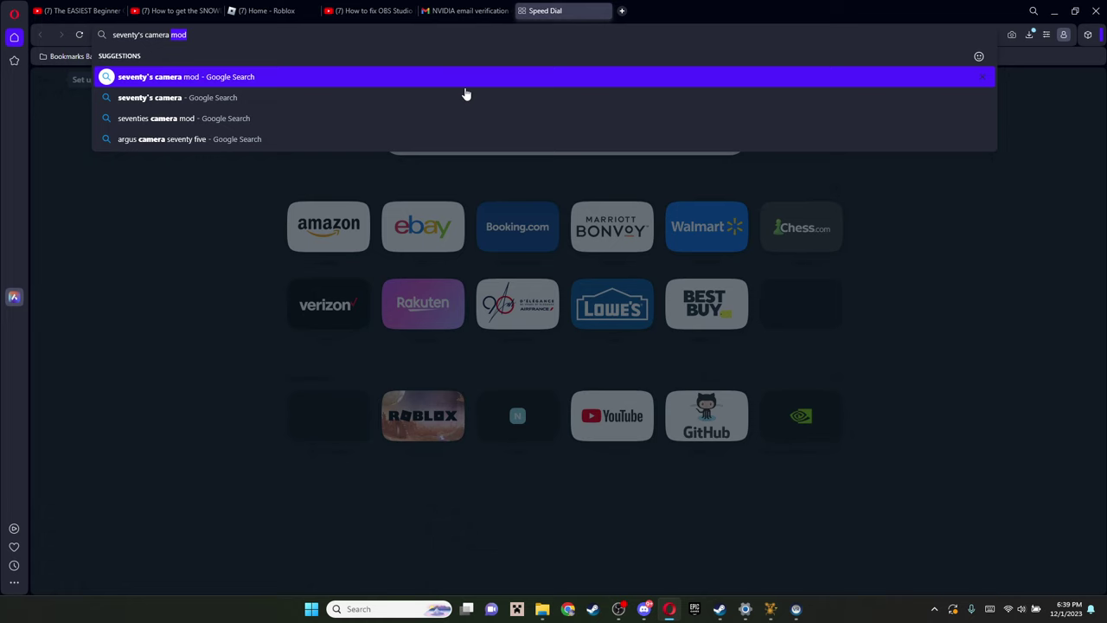
{"action": "type", "text": "mod"}
{"action": "key", "text": "Return"}
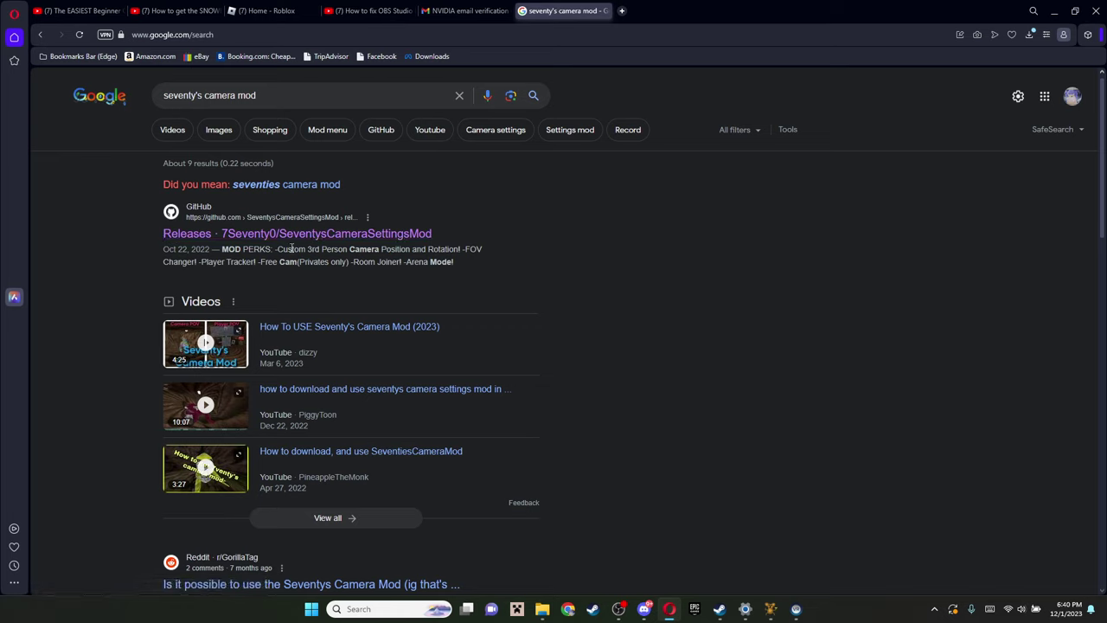
Review the SeventysCameraSettingsMod GitHub release page down to its Assets, then minimize Opera.
{"action": "left_click", "coordinate": [381, 234]}
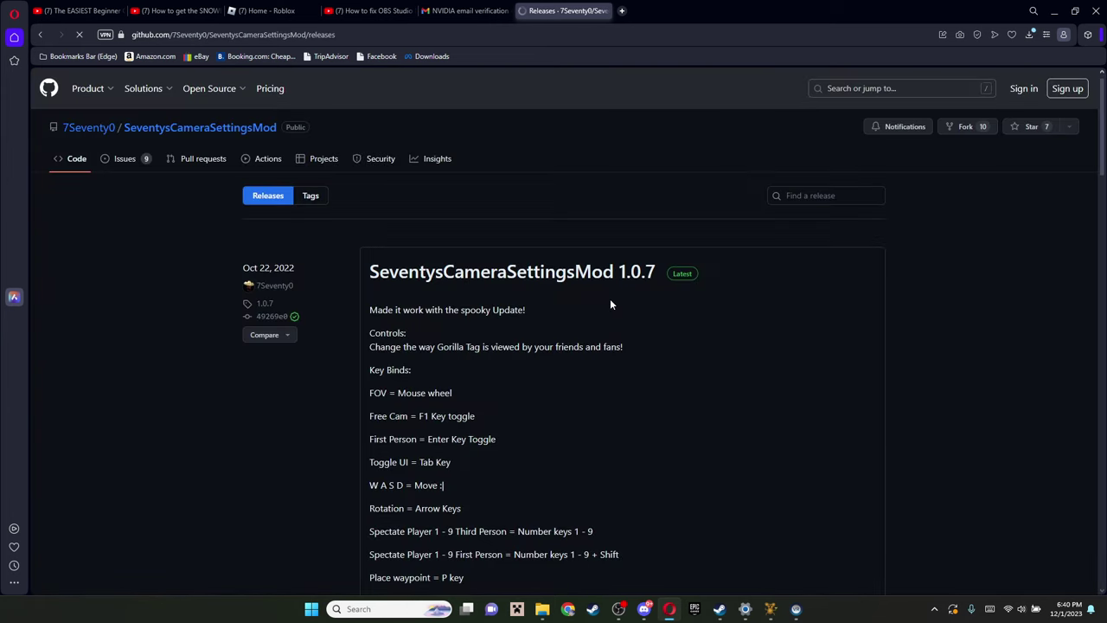
{"action": "scroll", "coordinate": [650, 285], "scroll_direction": "down", "scroll_amount": 5}
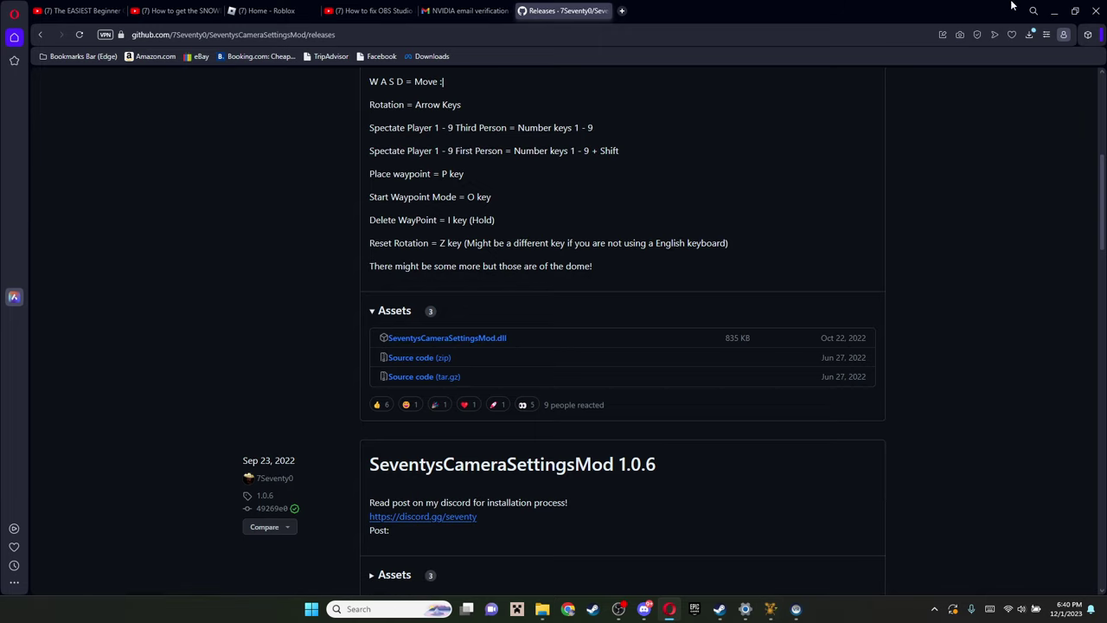
{"action": "left_click", "coordinate": [1055, 11]}
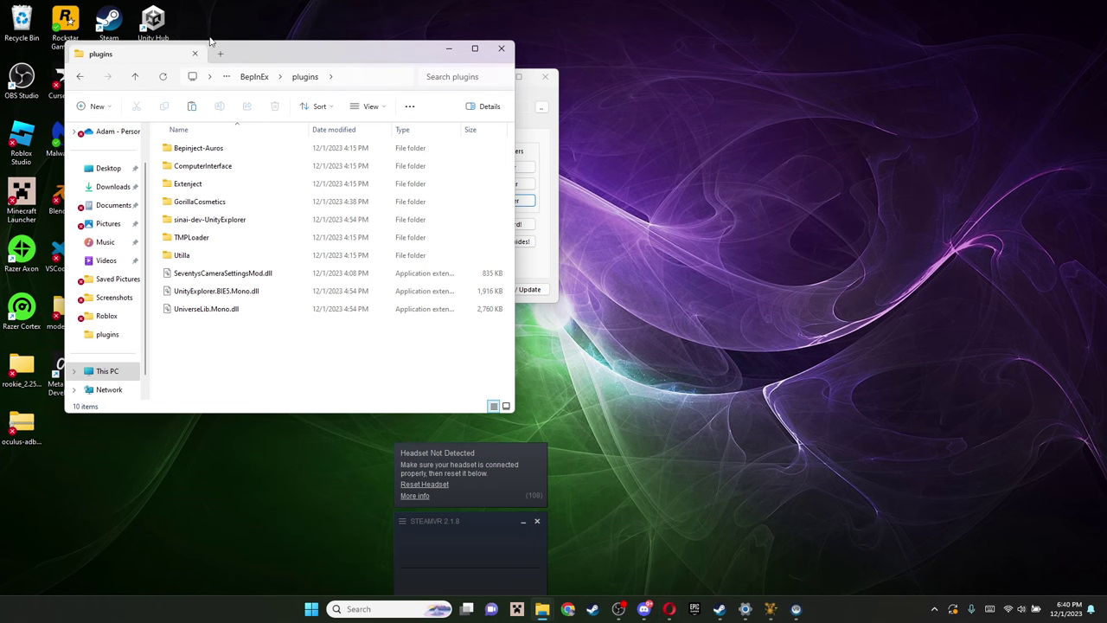
Move the plugins and Downloads Explorer windows aside, then close all File Explorer windows.
{"action": "left_click_drag", "start_coordinate": [241, 59], "coordinate": [824, 80]}
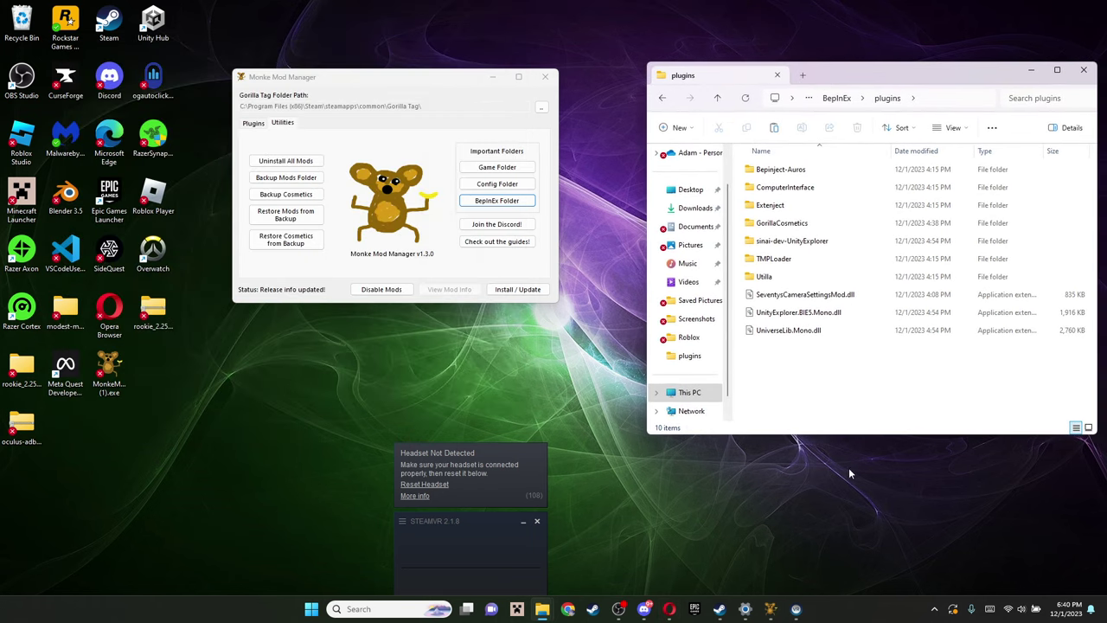
{"action": "mouse_move", "coordinate": [543, 609]}
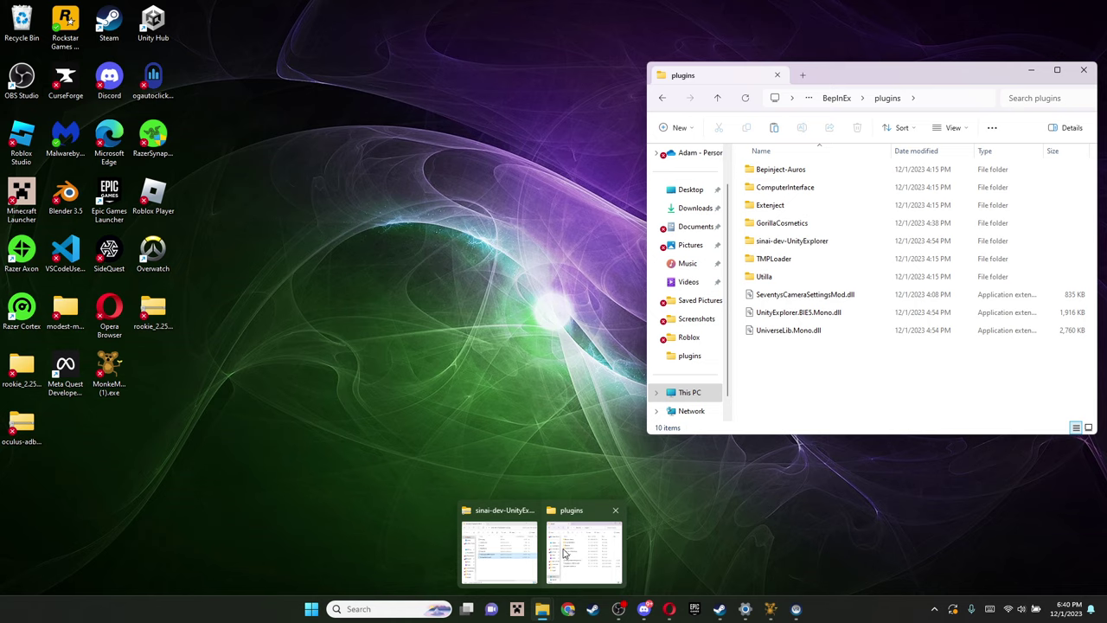
{"action": "left_click", "coordinate": [508, 545]}
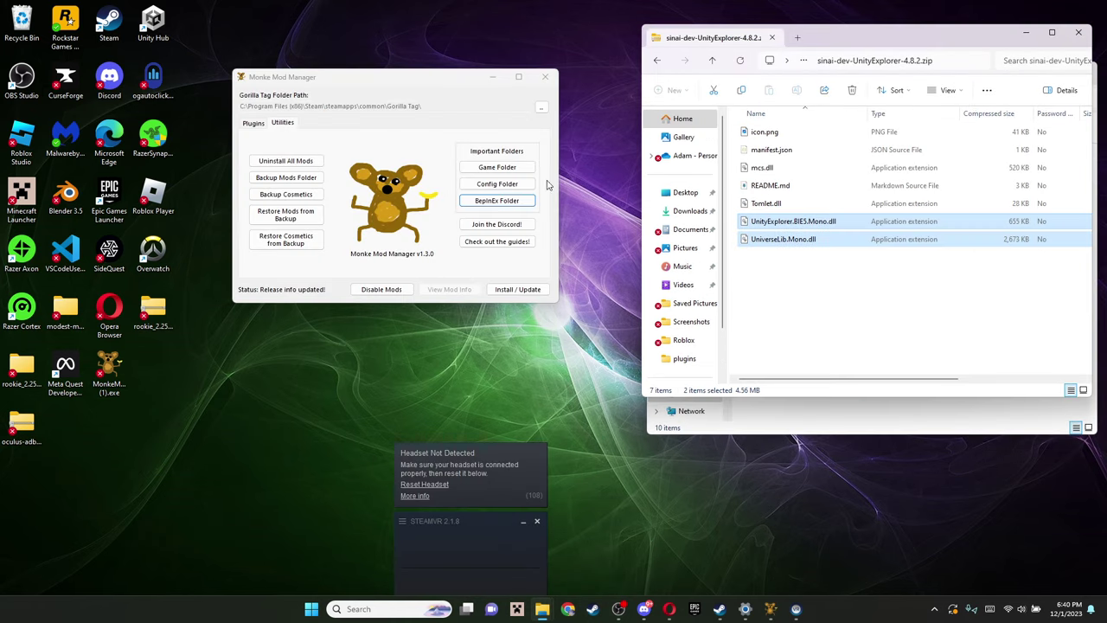
{"action": "left_click", "coordinate": [657, 60]}
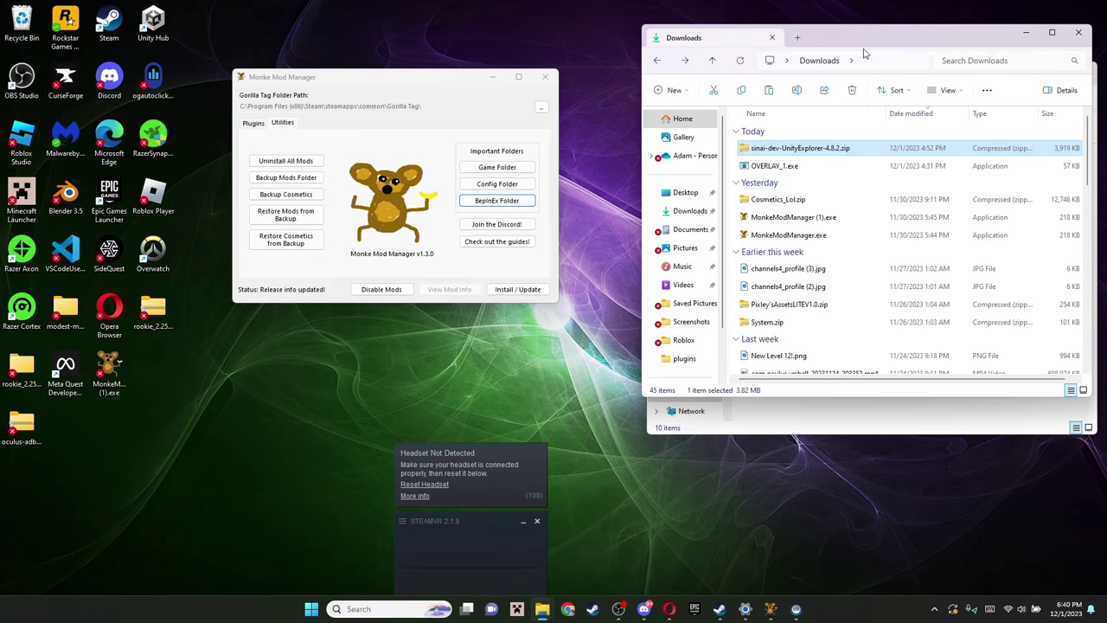
{"action": "left_click_drag", "start_coordinate": [868, 49], "coordinate": [378, 99]}
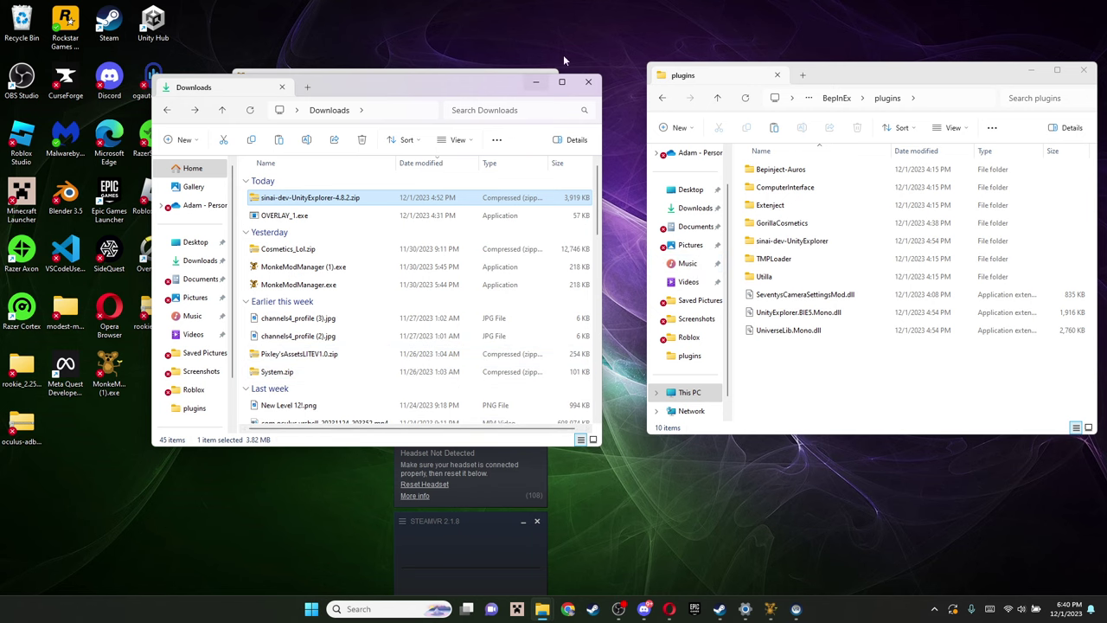
{"action": "left_click", "coordinate": [536, 81]}
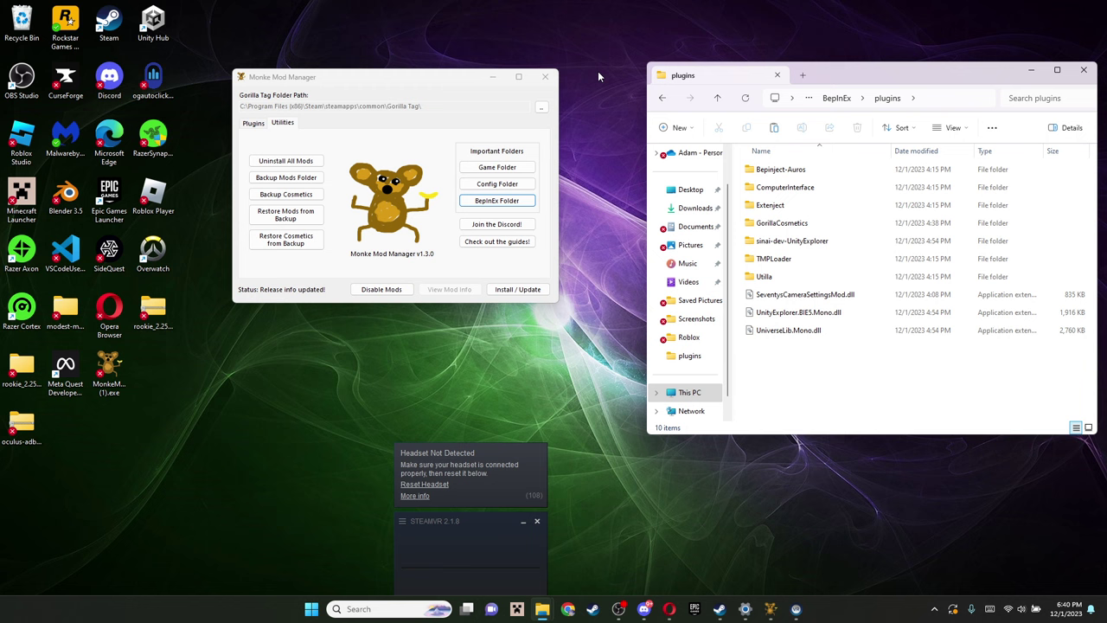
{"action": "right_click", "coordinate": [542, 609]}
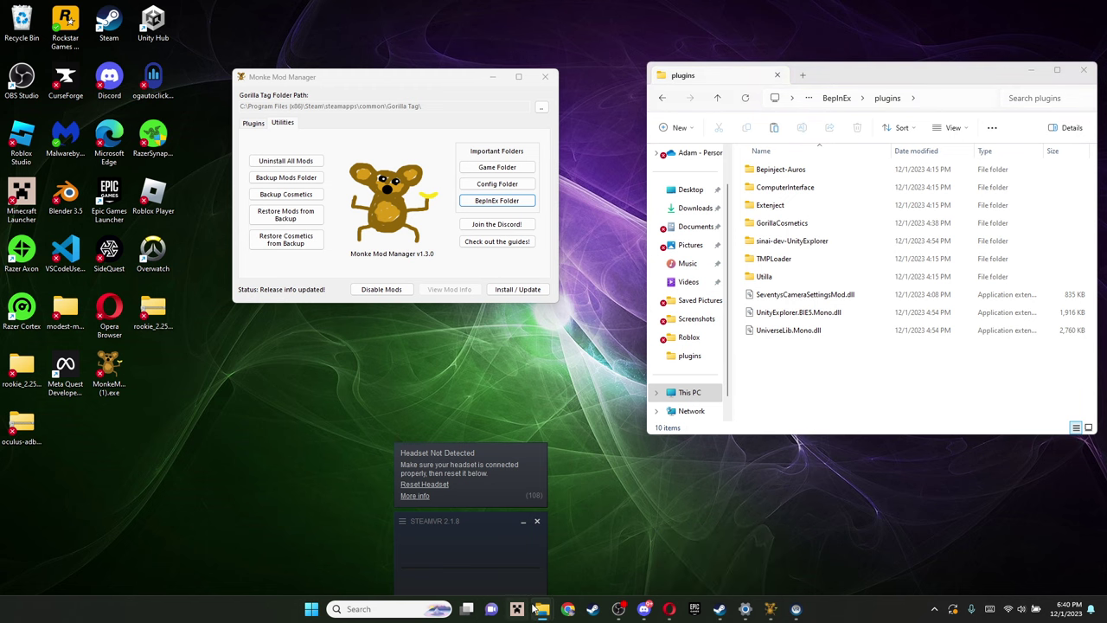
{"action": "left_click", "coordinate": [499, 579]}
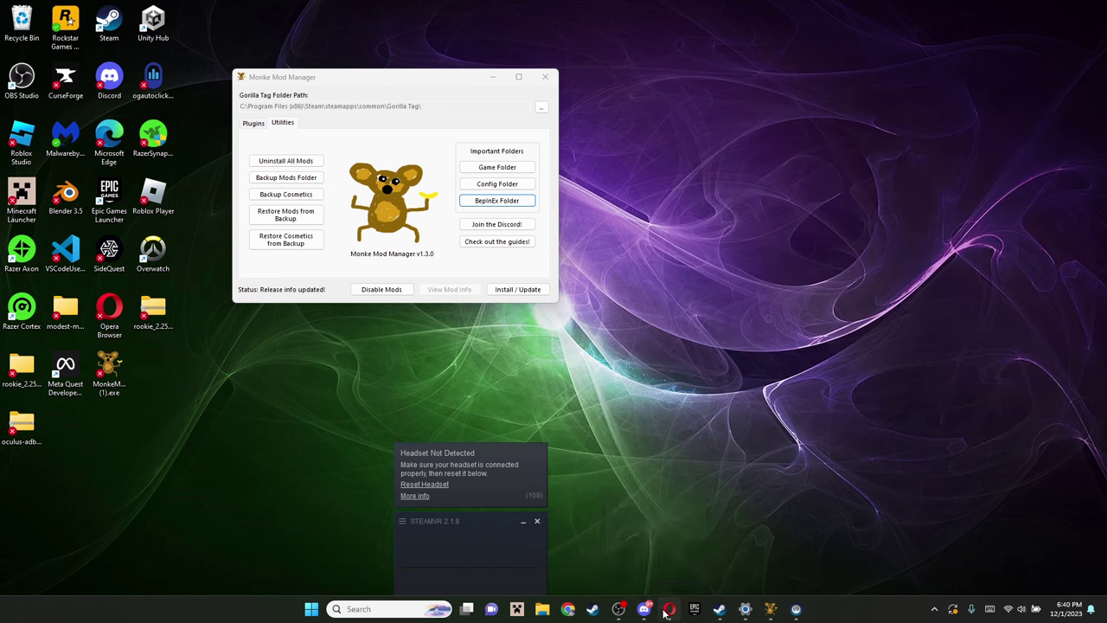
Close the Settings app and SteamVR, leaving only Monke Mod Manager open.
{"action": "right_click", "coordinate": [796, 609]}
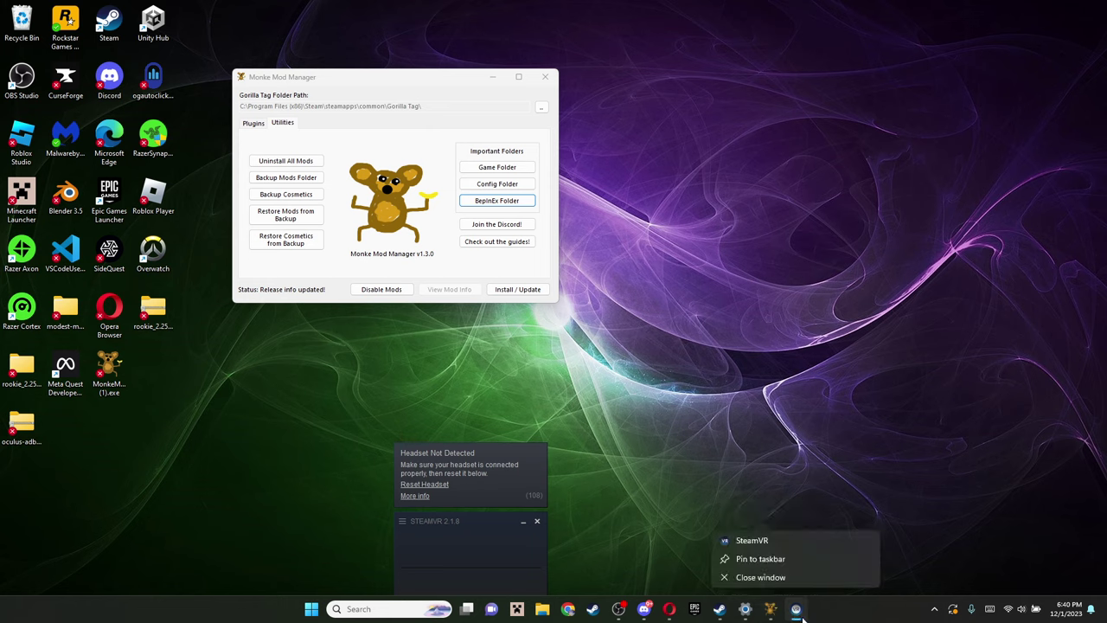
{"action": "right_click", "coordinate": [746, 610]}
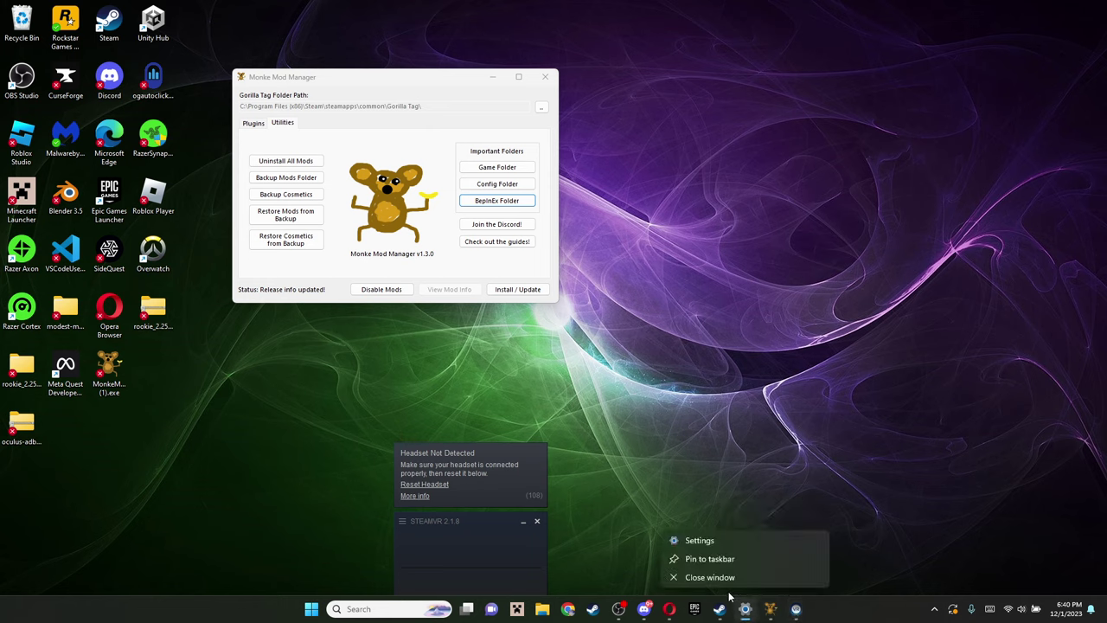
{"action": "left_click", "coordinate": [692, 573]}
{"action": "right_click", "coordinate": [758, 609]}
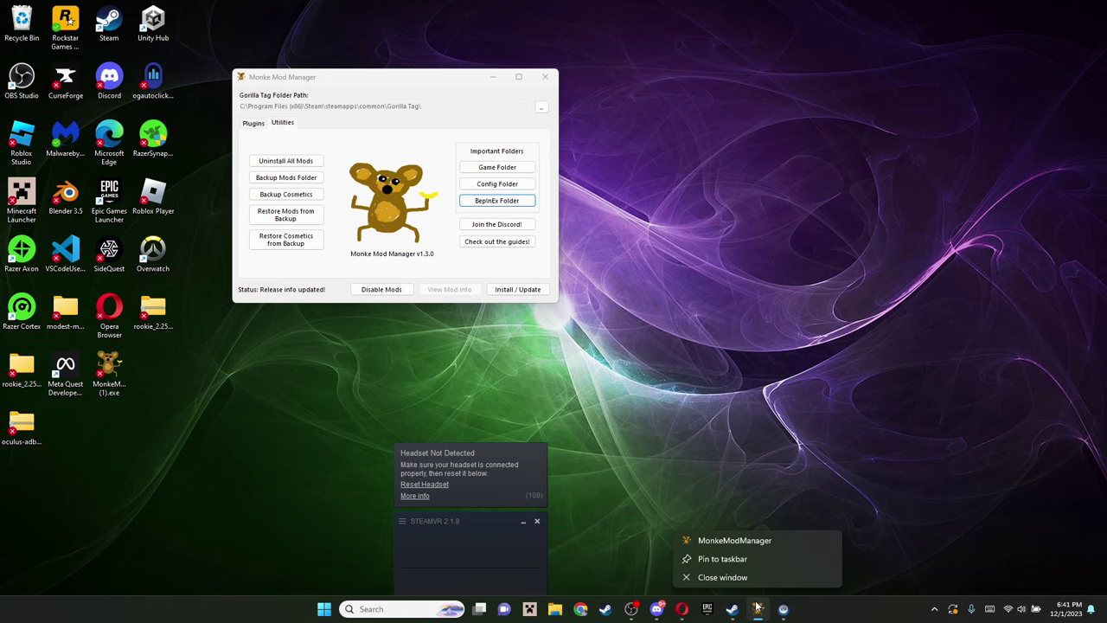
{"action": "left_click", "coordinate": [678, 396]}
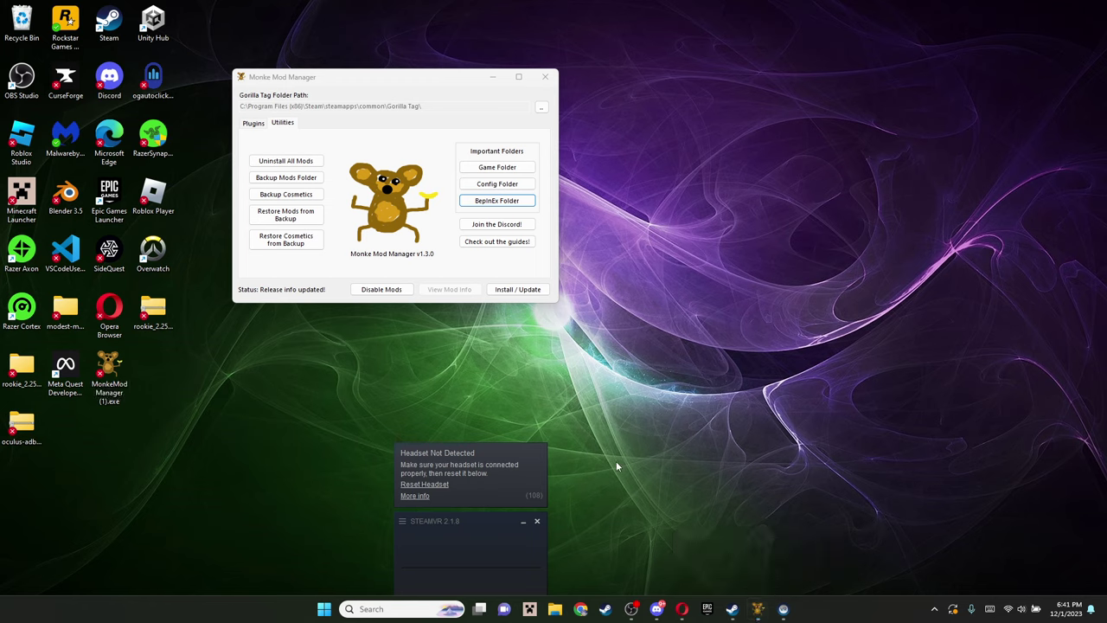
{"action": "left_click", "coordinate": [535, 524]}
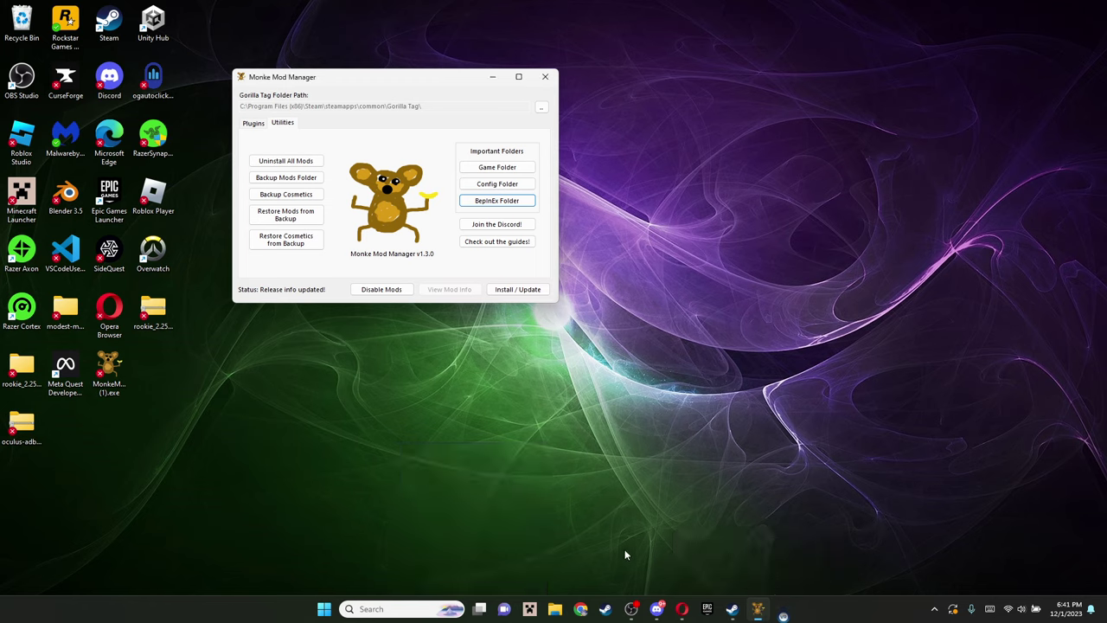
Play Gorilla Tag from the Steam library using Launch Gorilla Tag in Steam VR Mode.
{"action": "left_click", "coordinate": [746, 609]}
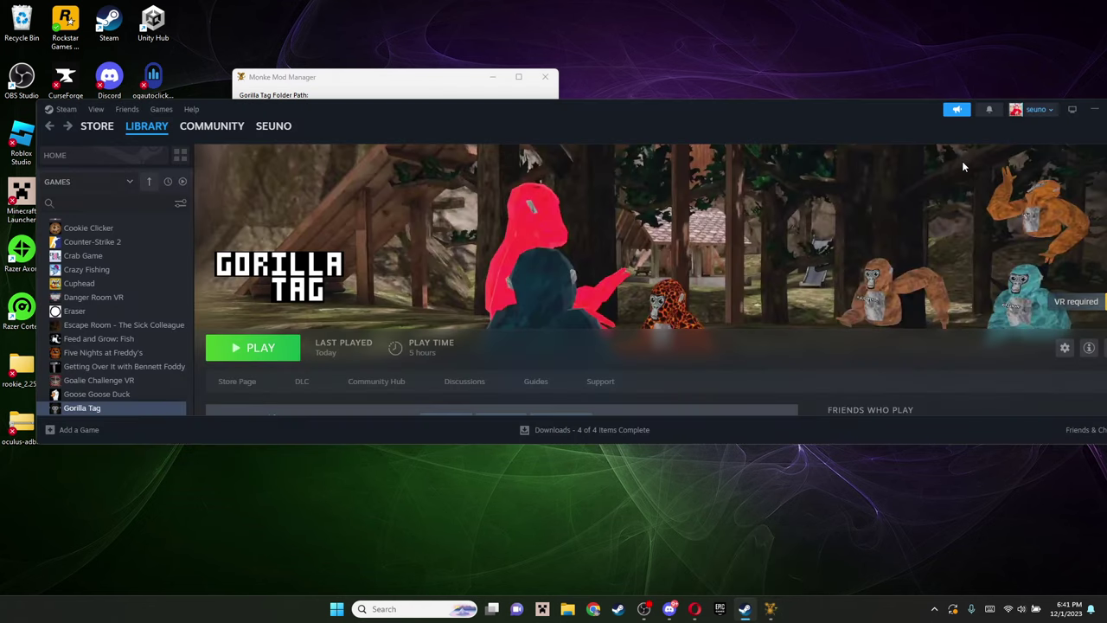
{"action": "left_click", "coordinate": [277, 347]}
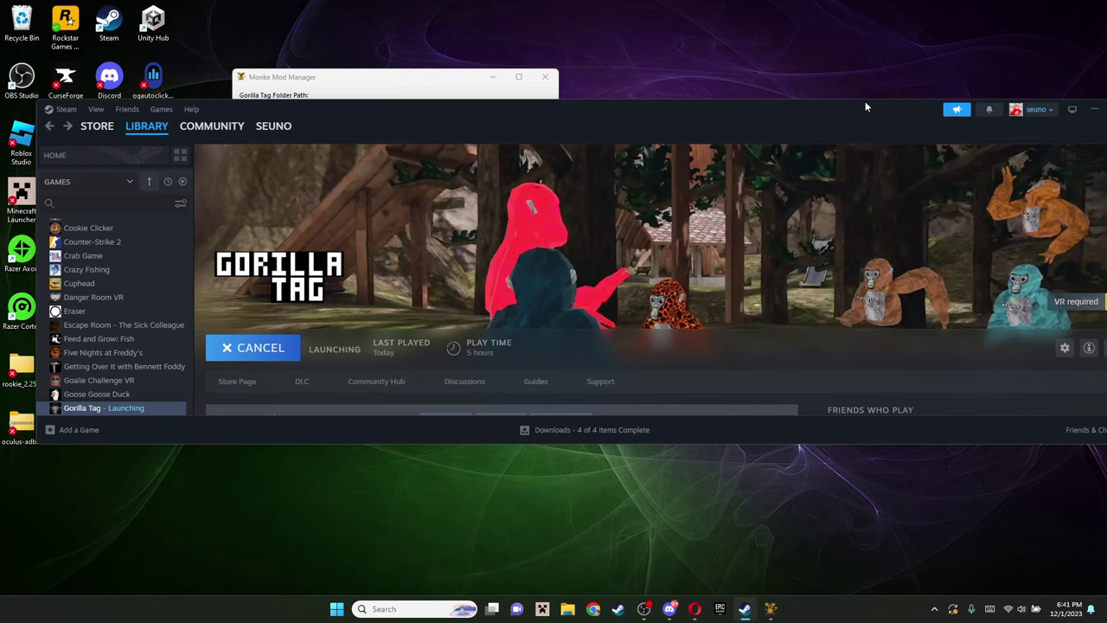
{"action": "double_click", "coordinate": [866, 104]}
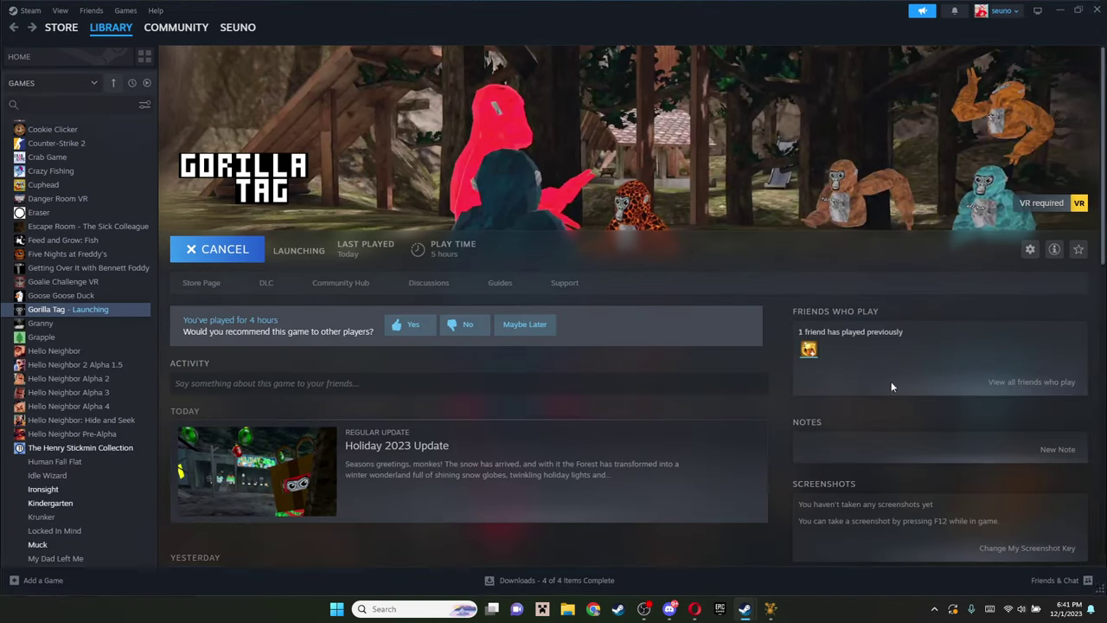
{"action": "mouse_move", "coordinate": [745, 613]}
{"action": "left_click", "coordinate": [800, 551]}
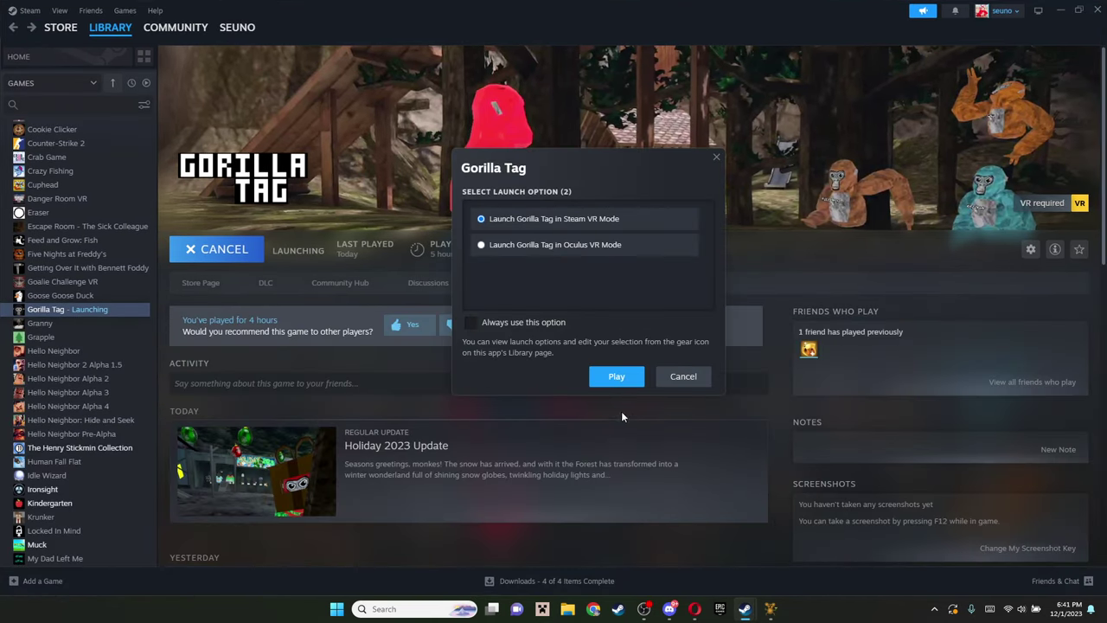
{"action": "left_click", "coordinate": [617, 374]}
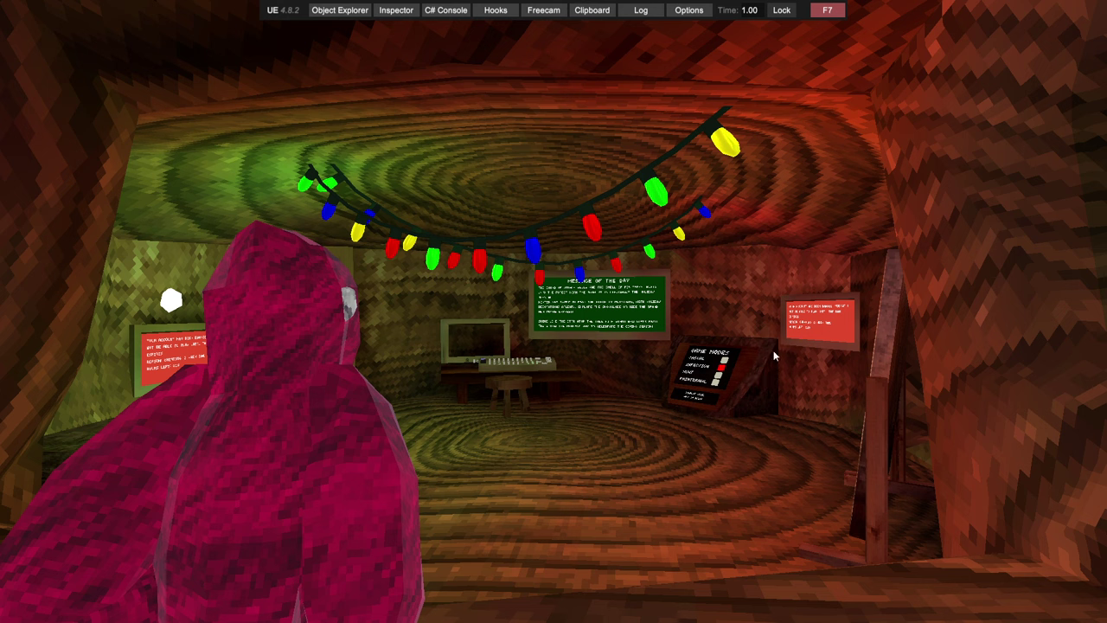
Start UnityExplorer's Freecam, then hide the UnityExplorer overlay with F7.
{"action": "left_click", "coordinate": [545, 11]}
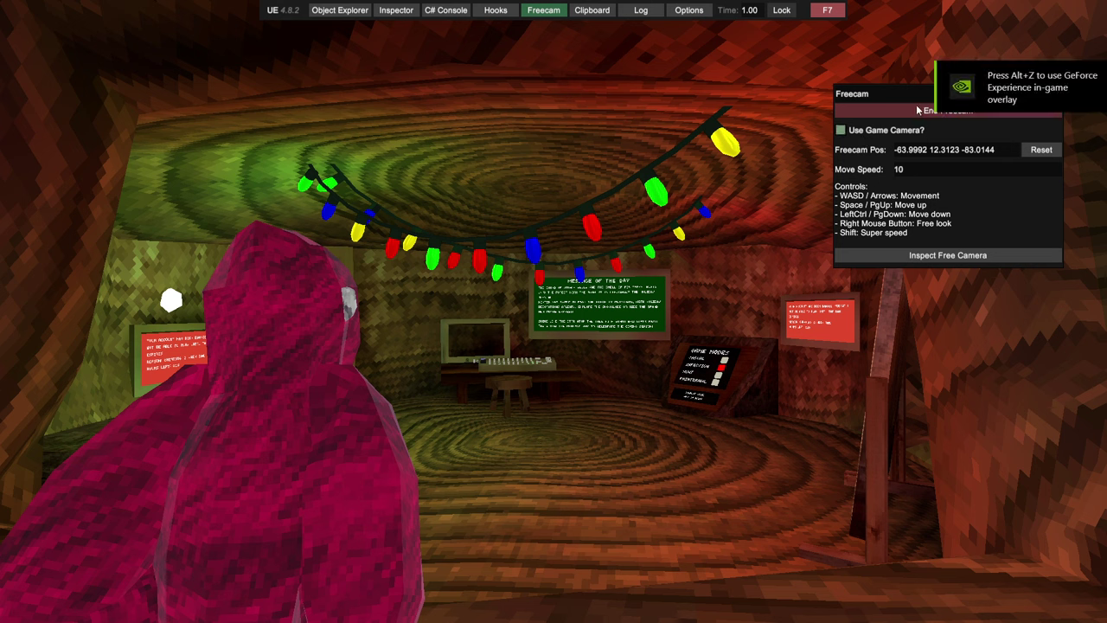
{"action": "left_click", "coordinate": [810, 13]}
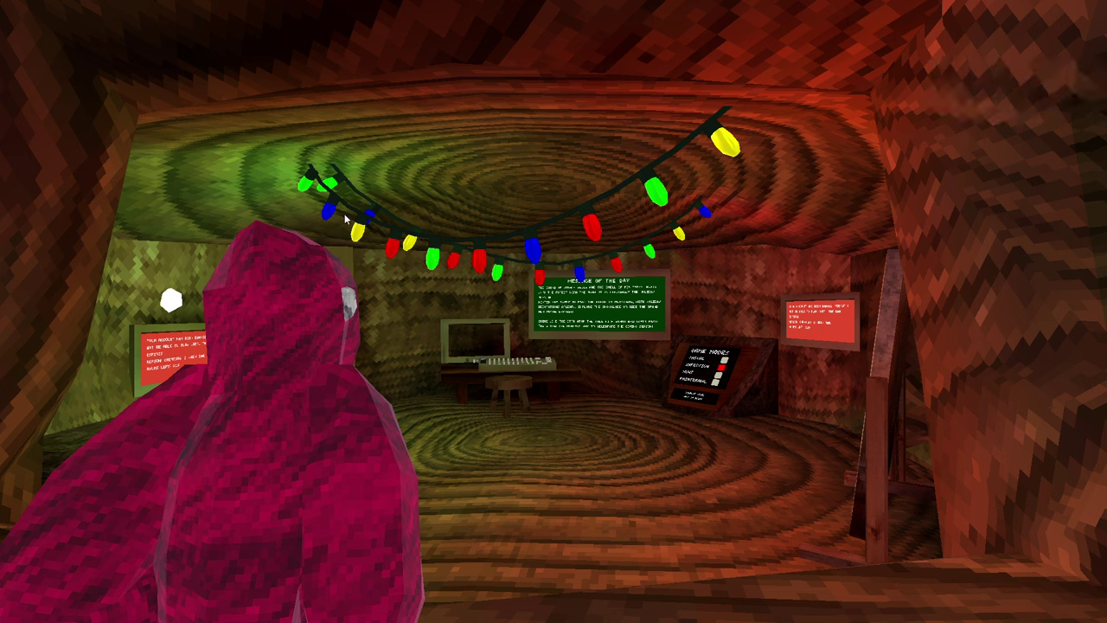